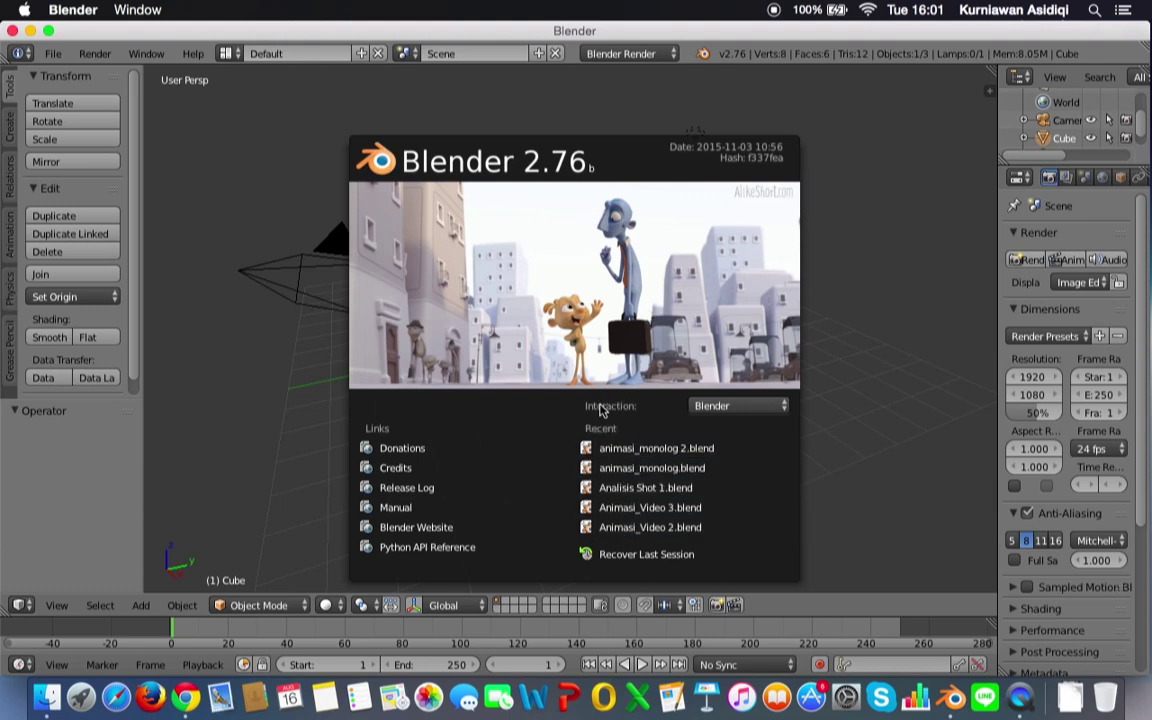
Keep the Blender interaction preset and close the 2.76 splash screen
left_click(707, 412)
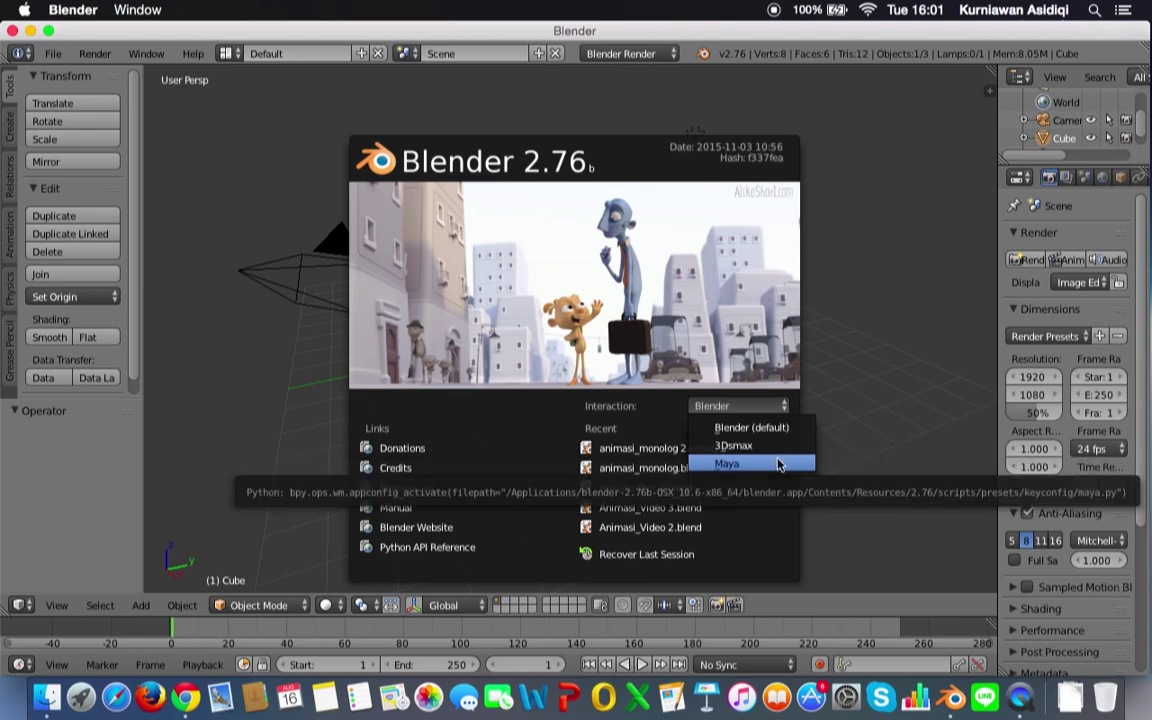
left_click(770, 427)
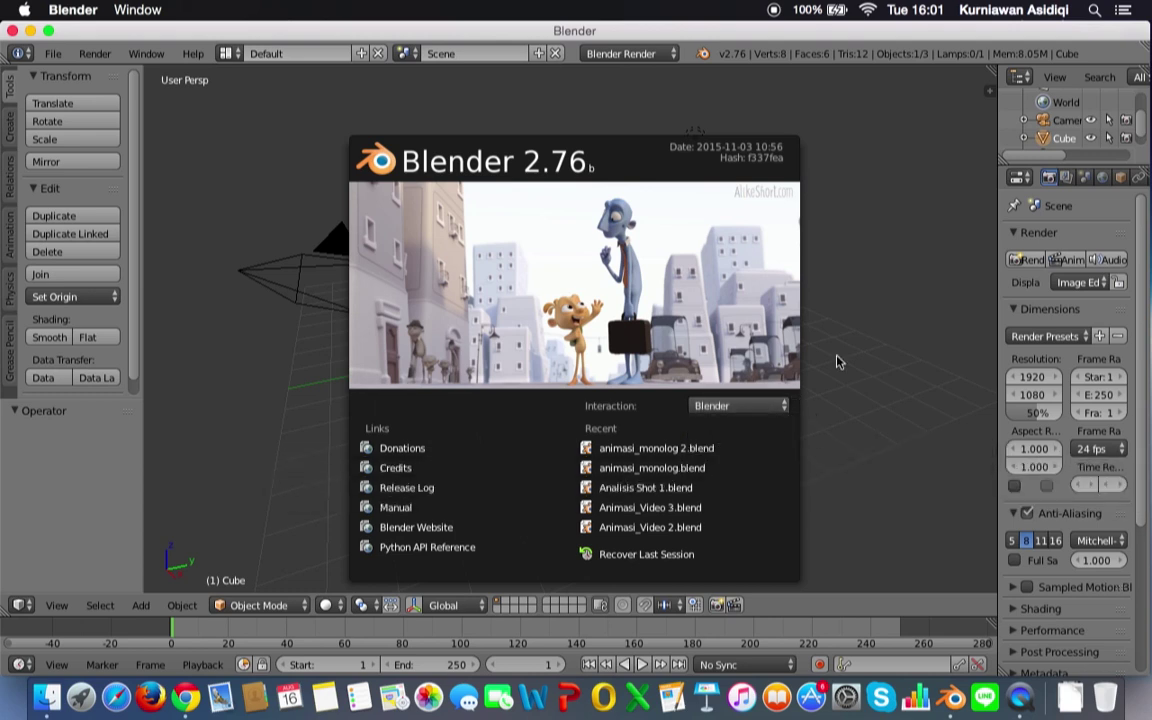
left_click(881, 247)
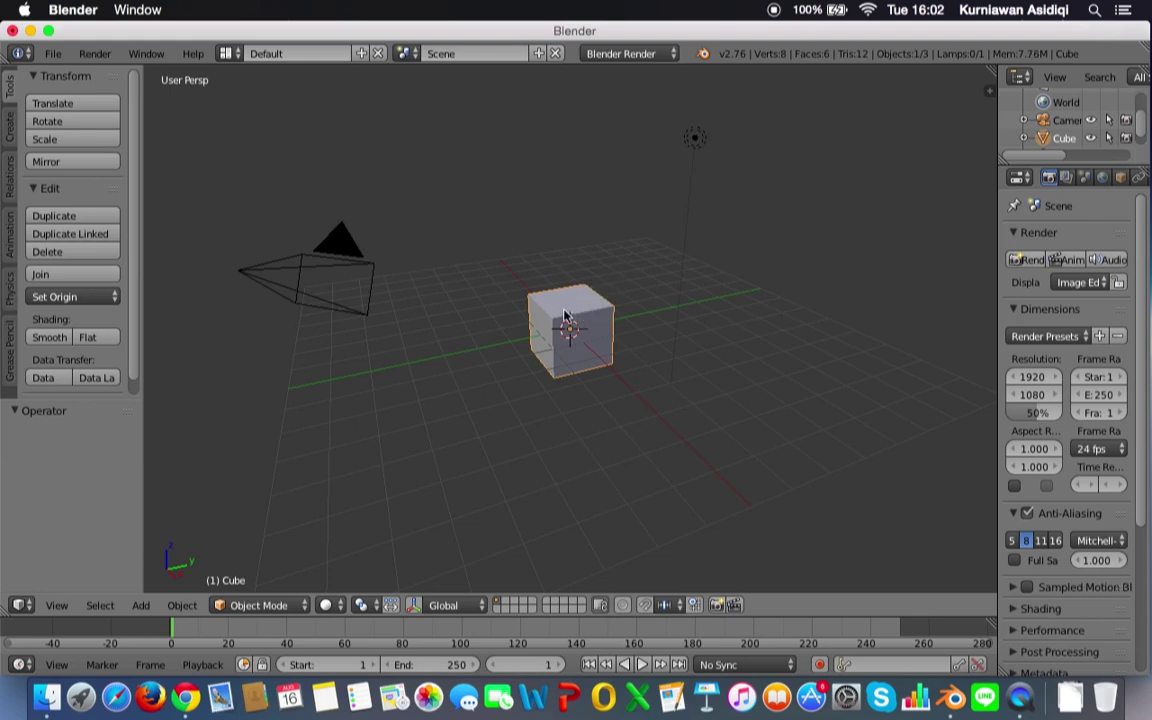
right_click(344, 270)
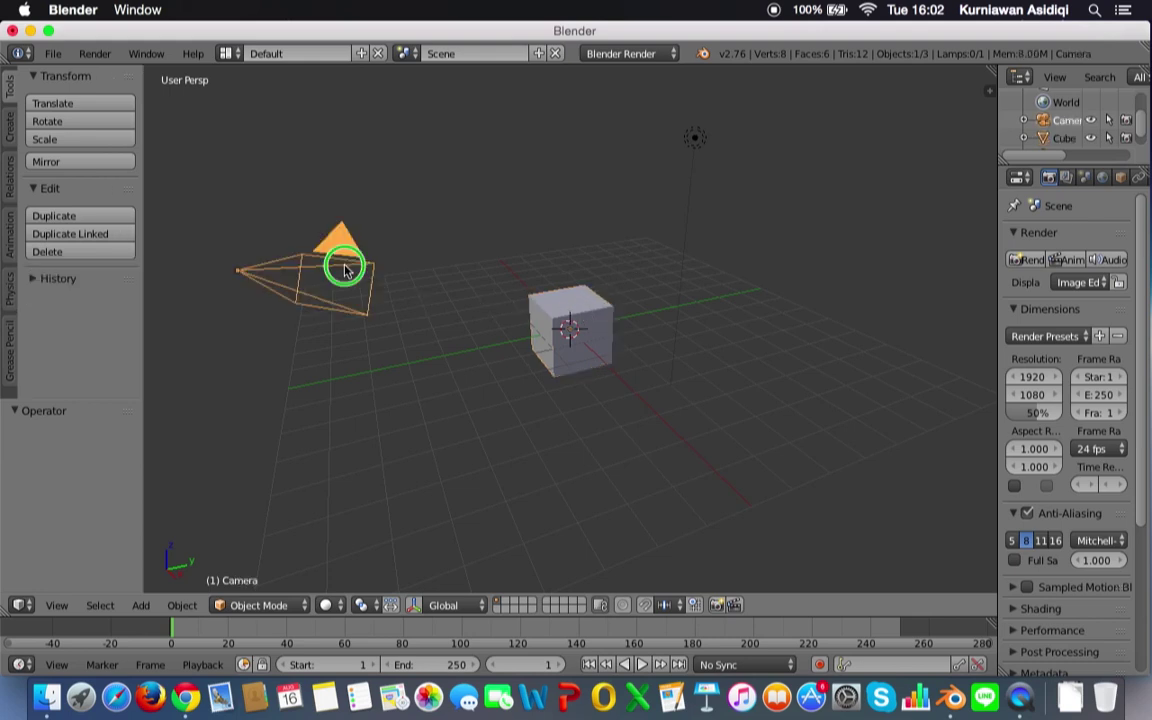
right_click(694, 137)
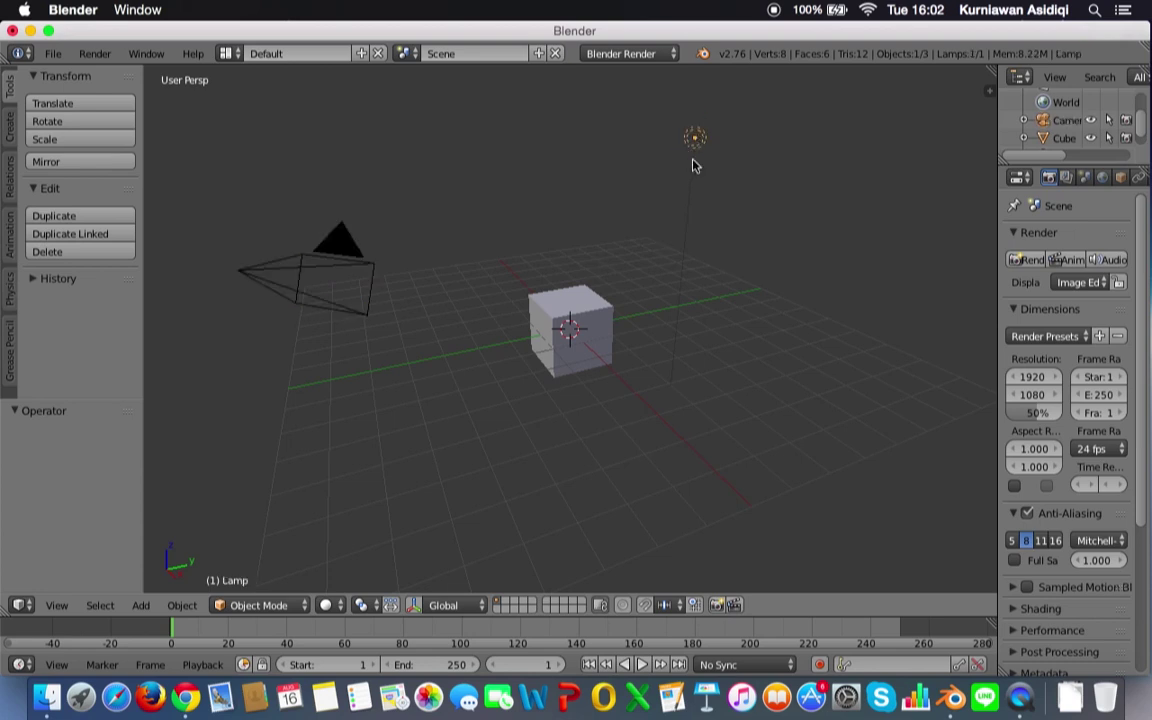
right_click(597, 303)
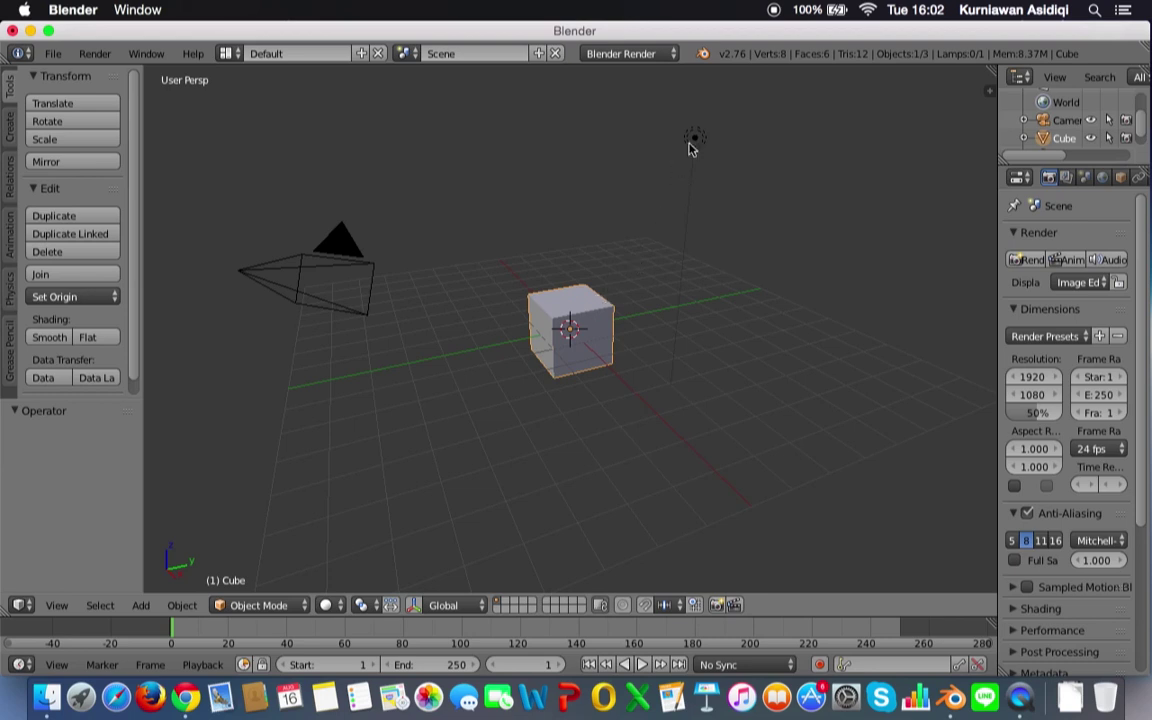
right_click(693, 140)
right_click(571, 296)
right_click(347, 267)
right_click(578, 337)
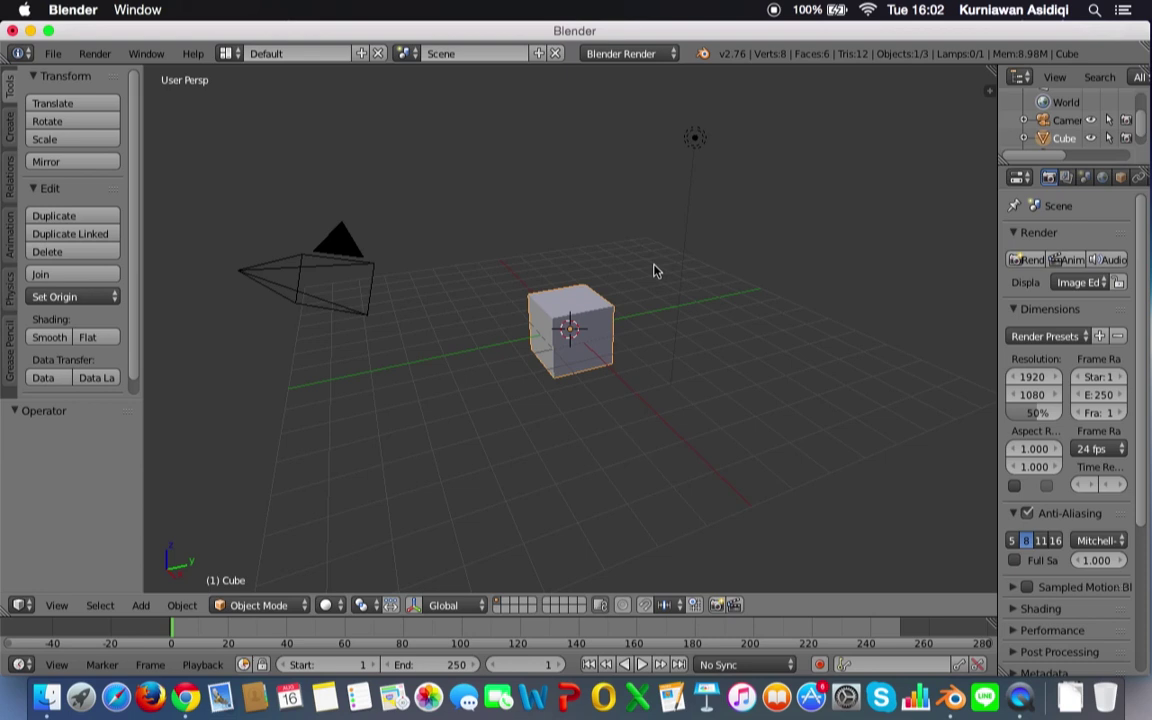
right_click(694, 140)
right_click(568, 327)
right_click(368, 270)
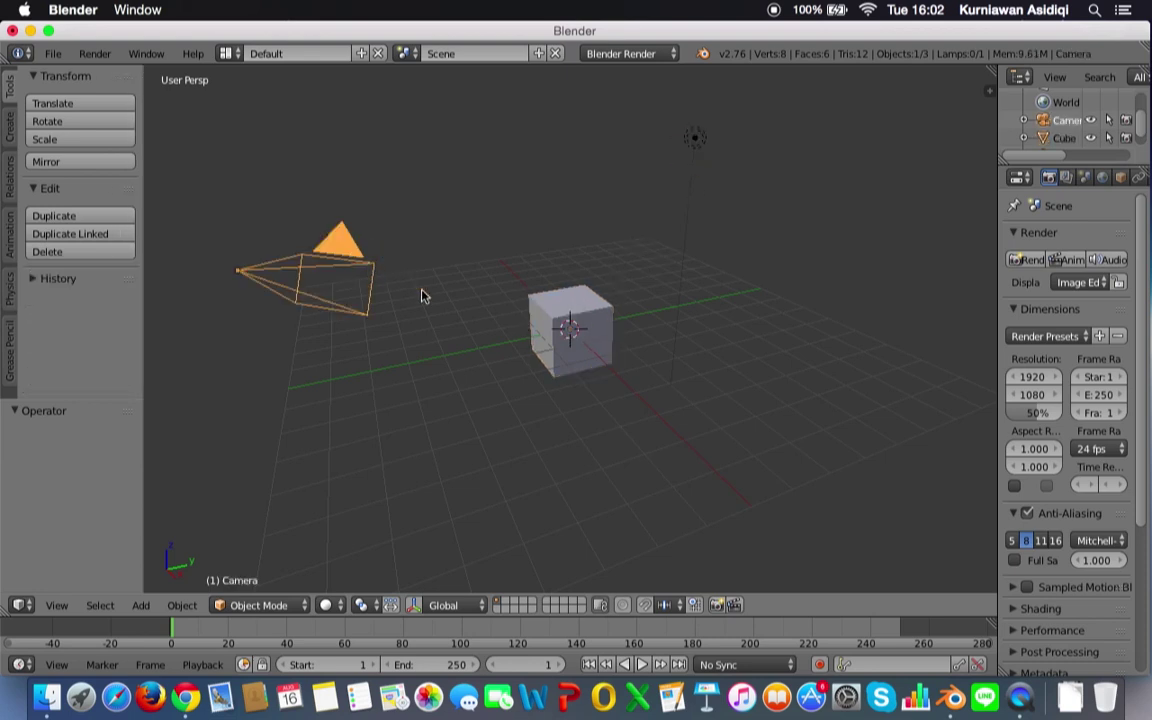
right_click(570, 325)
right_click(694, 145)
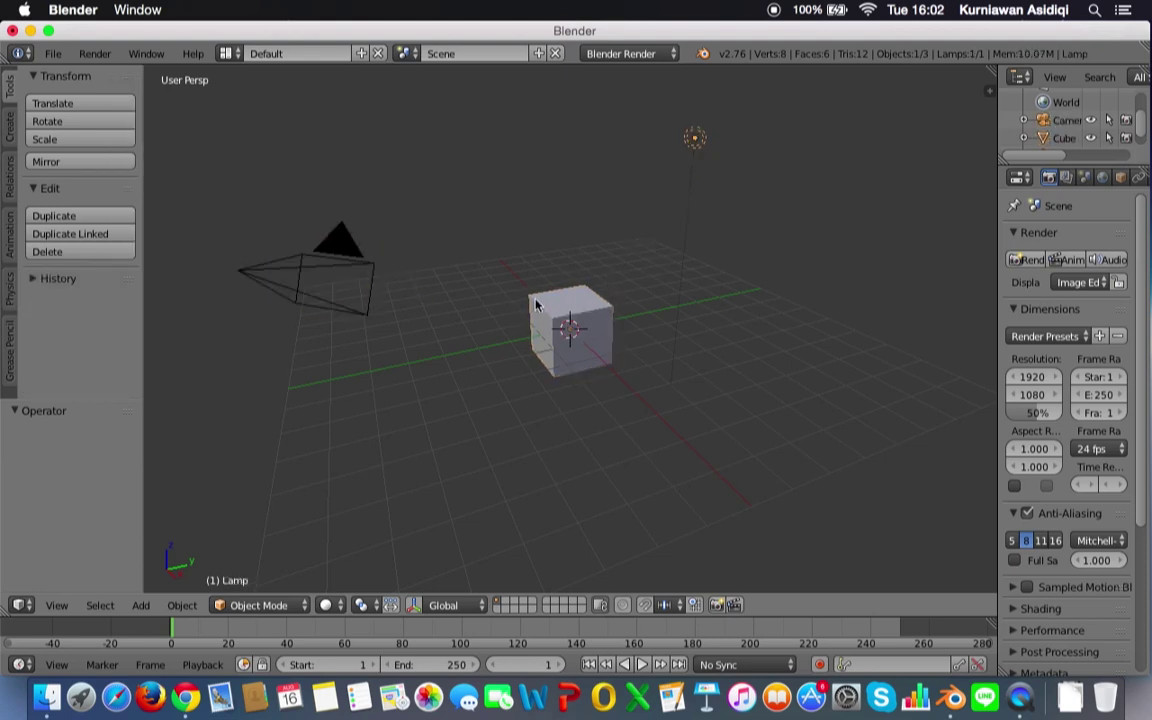
right_click(568, 325)
right_click(330, 246)
right_click(590, 318)
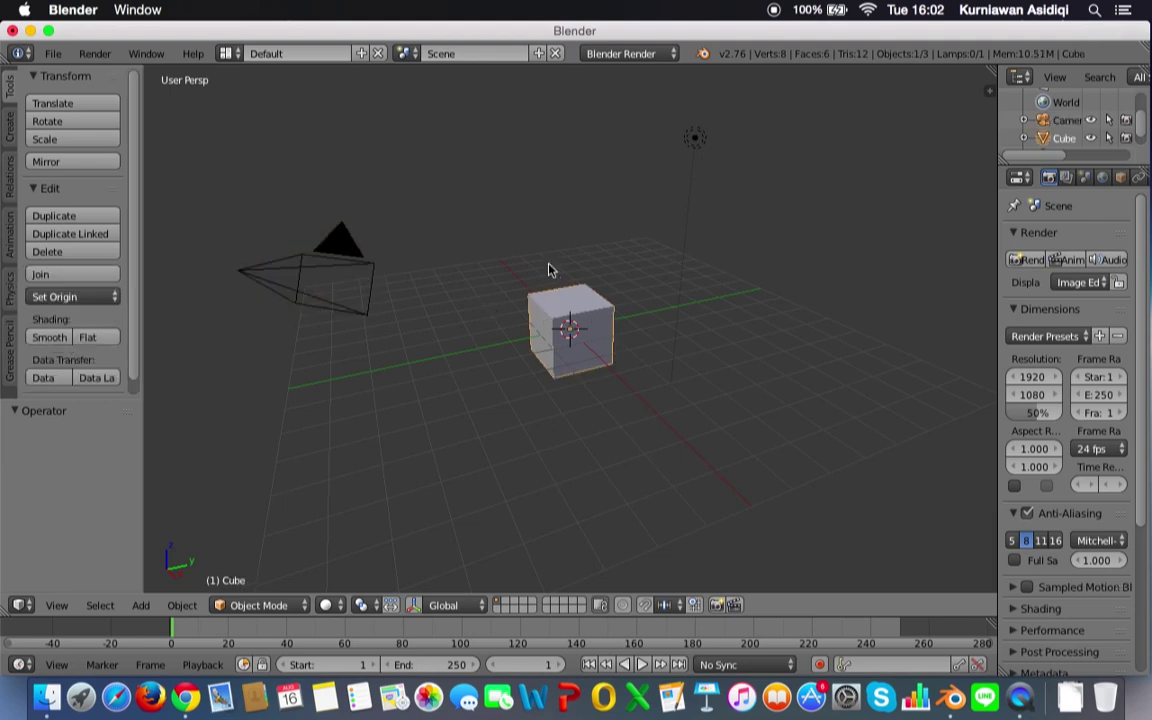
left_click(52, 53)
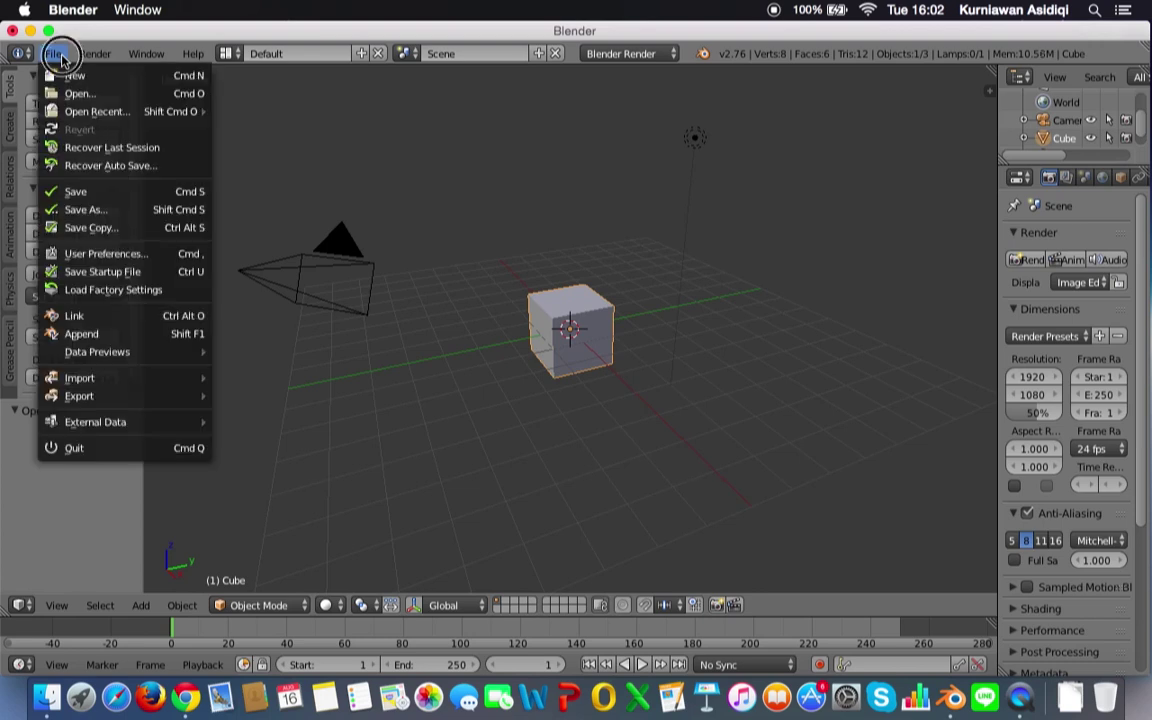
left_click(105, 254)
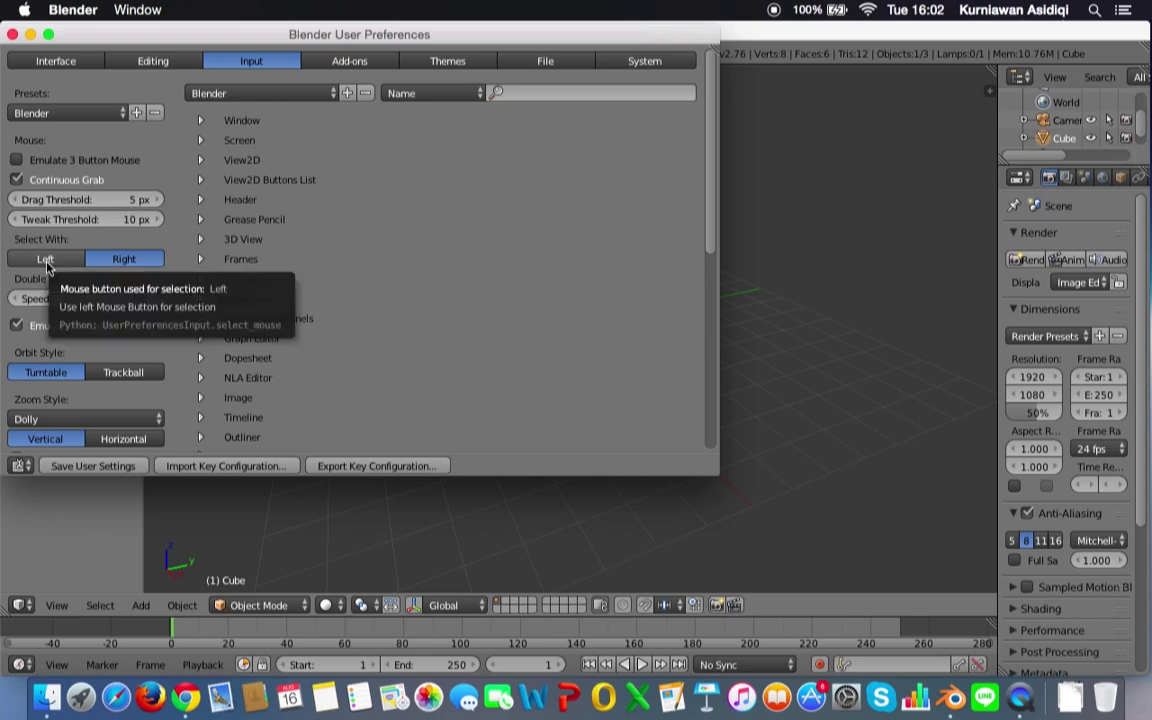
left_click(47, 264)
left_click(117, 260)
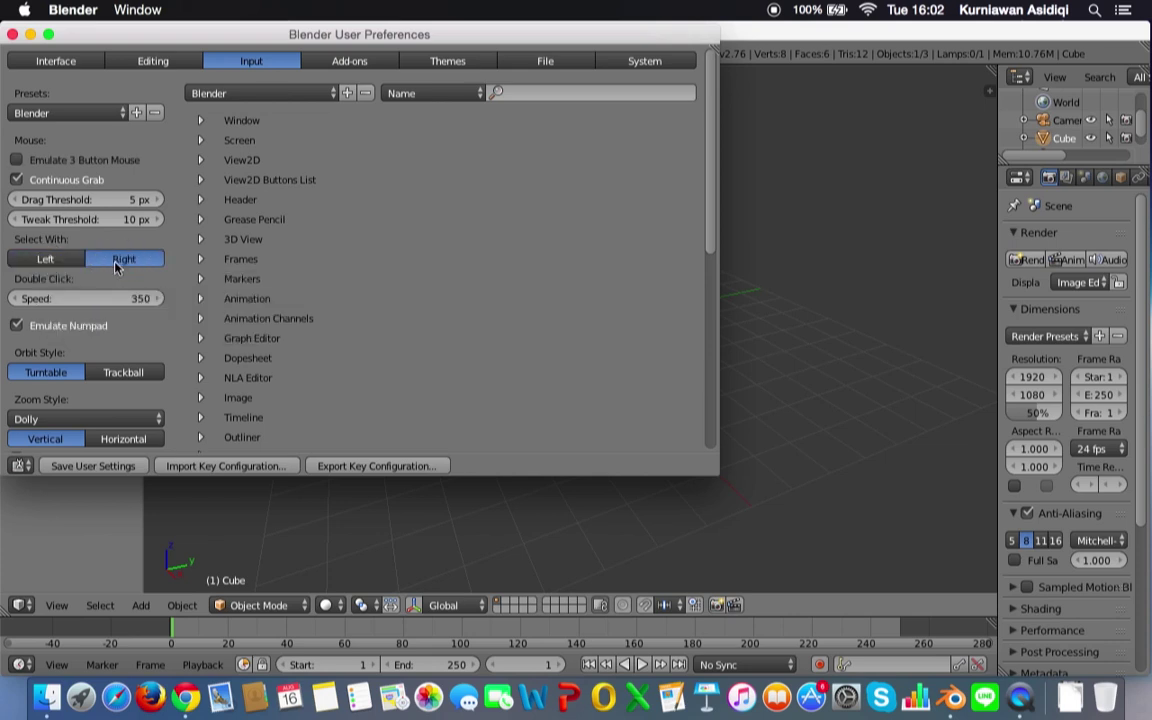
left_click(12, 34)
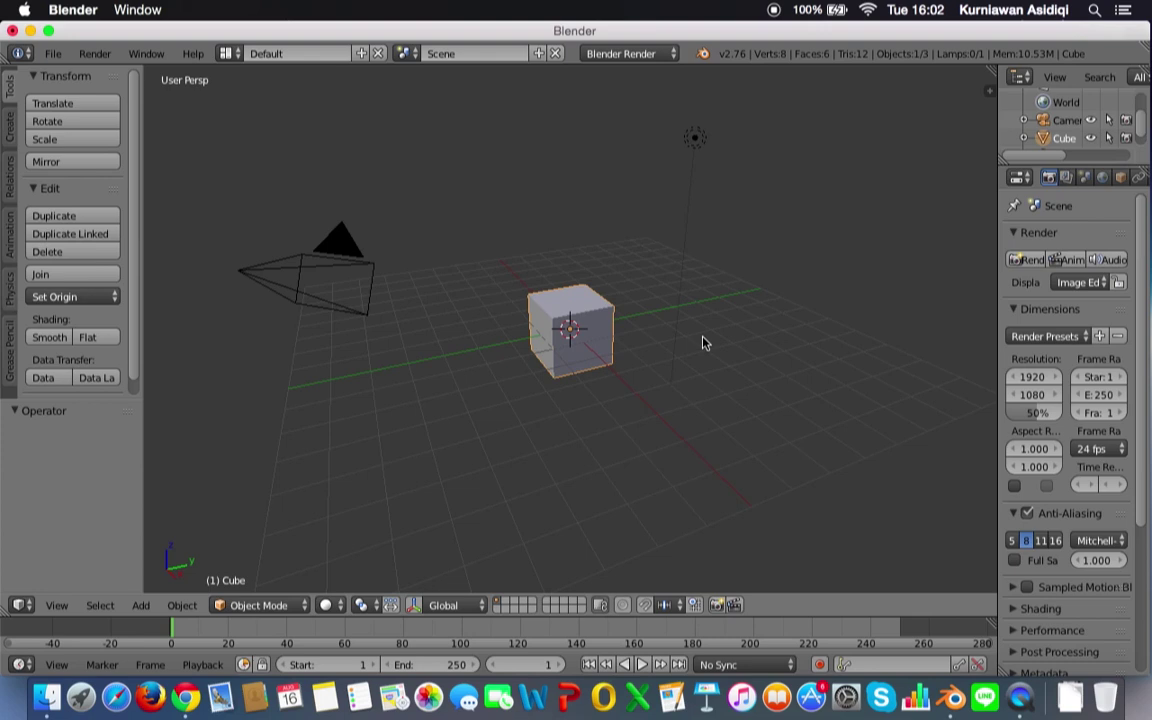
Orbit the 3D view around the default cube to see it from side and top-down angles
middle_click_drag(703, 343, 455, 296)
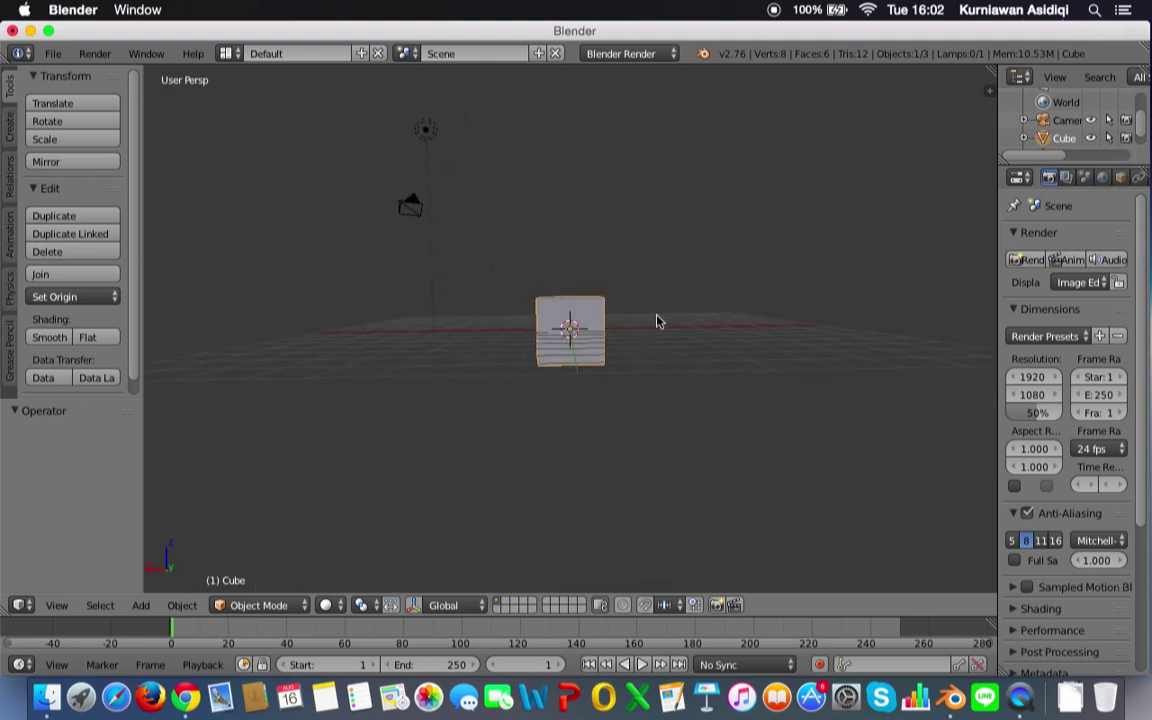
middle_click_drag(689, 337, 481, 347)
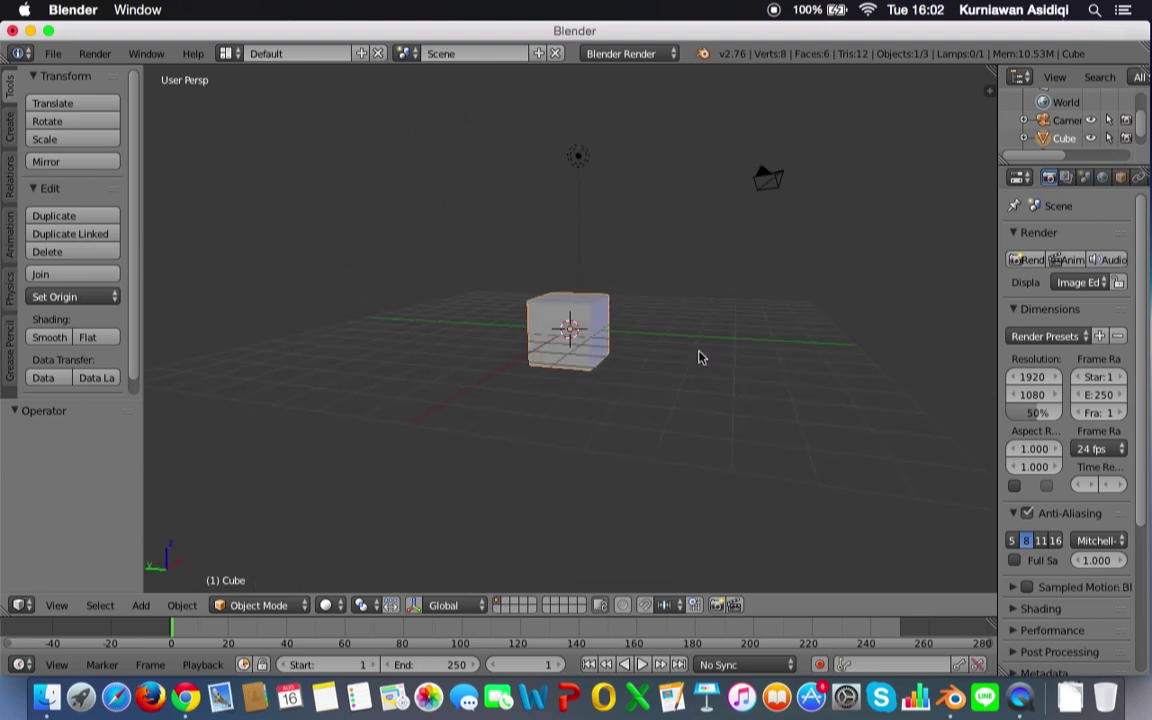
mouse_move(699, 355)
middle_mouse_down()
mouse_move(663, 391)
mouse_move(521, 361)
mouse_move(722, 386)
mouse_move(599, 380)
mouse_move(630, 357)
middle_mouse_up()
mouse_move(797, 347)
middle_mouse_down()
mouse_move(681, 301)
mouse_move(789, 270)
mouse_move(874, 350)
mouse_move(928, 365)
mouse_move(630, 352)
middle_mouse_up()
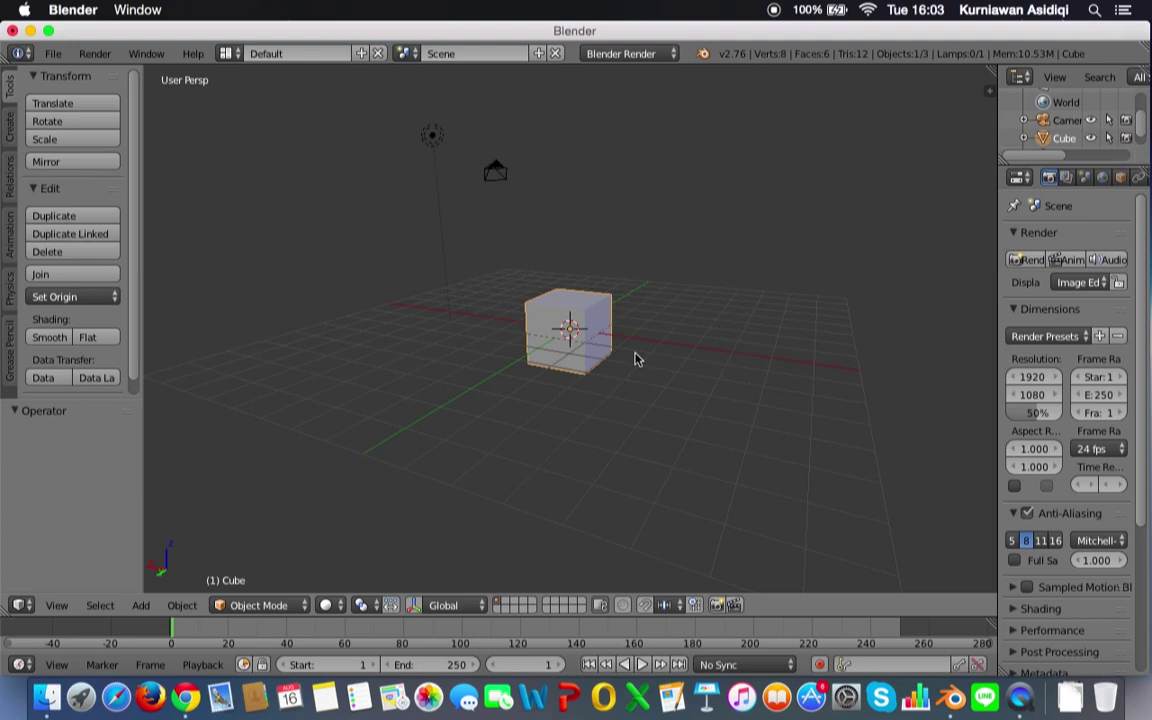
mouse_move(632, 362)
middle_mouse_down()
mouse_move(663, 272)
mouse_move(751, 378)
mouse_move(627, 378)
mouse_move(733, 375)
mouse_move(641, 334)
mouse_move(766, 309)
mouse_move(509, 337)
mouse_move(594, 206)
mouse_move(631, 416)
mouse_move(558, 262)
mouse_move(597, 386)
mouse_move(507, 293)
mouse_move(628, 296)
mouse_move(625, 345)
mouse_move(553, 334)
mouse_move(717, 334)
mouse_move(514, 337)
middle_mouse_up()
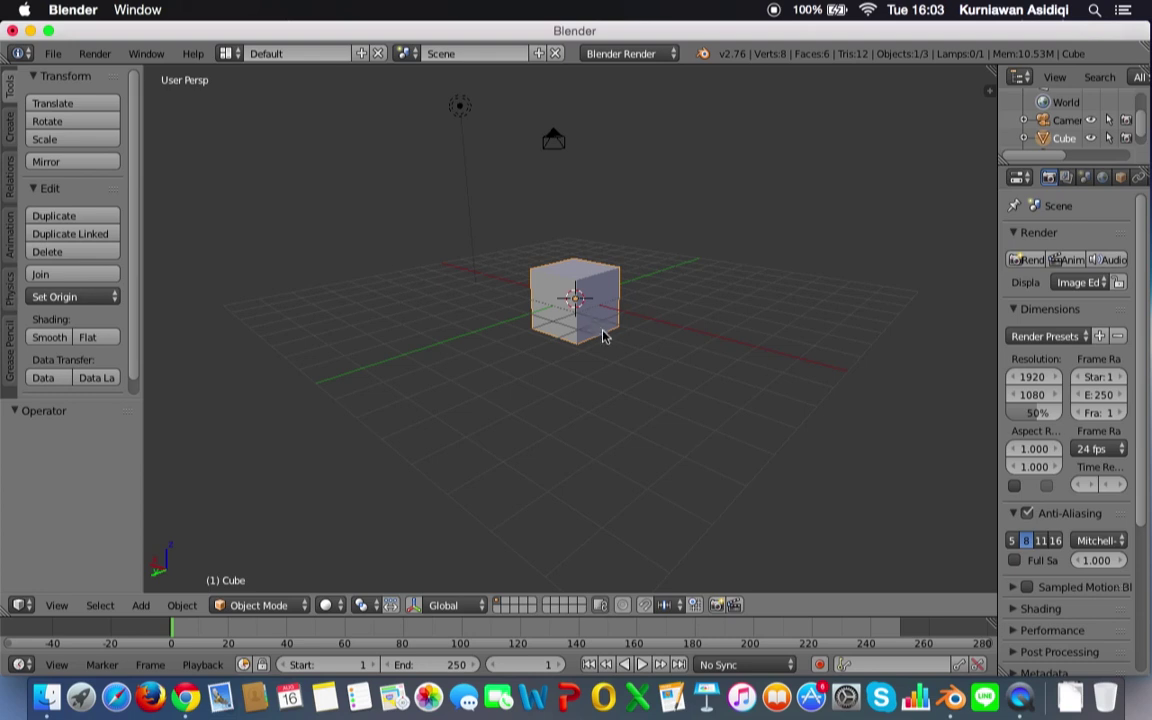
Zoom the view out and back in on the cube, then orbit it to a new side
scroll(603, 336, "down", 4)
scroll(603, 336, "down", 3)
scroll(603, 336, "up", 2)
scroll(603, 336, "down", 3)
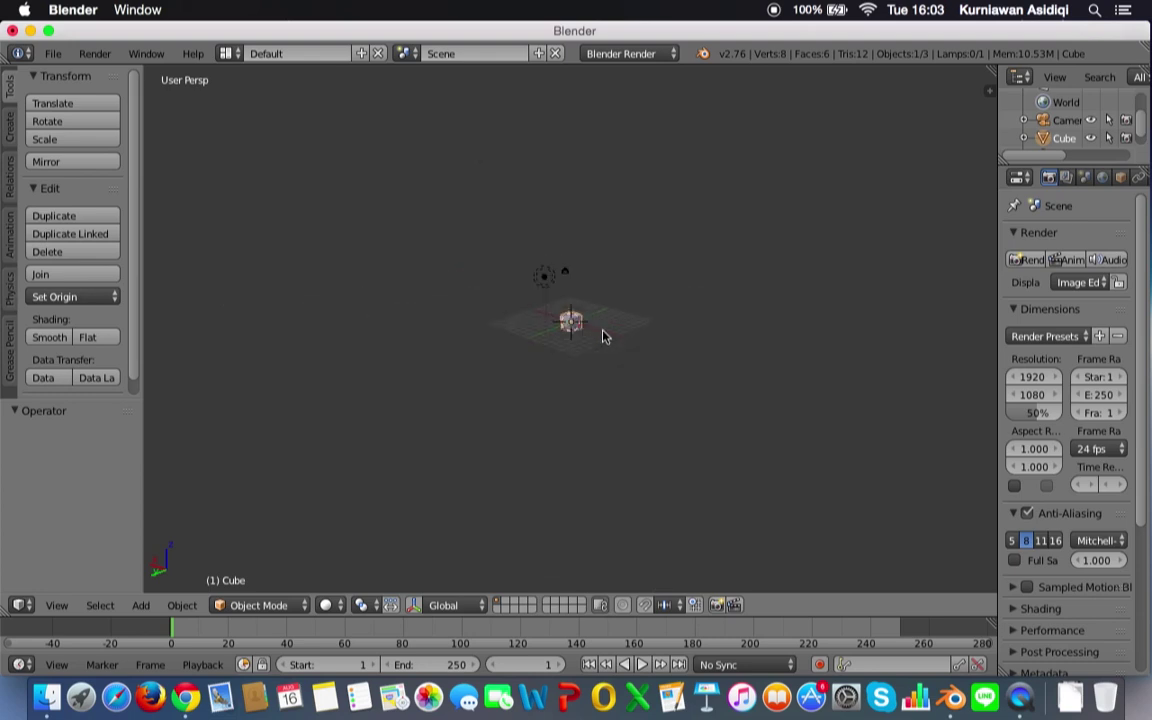
scroll(603, 336, "up", 2)
scroll(603, 336, "up", 4)
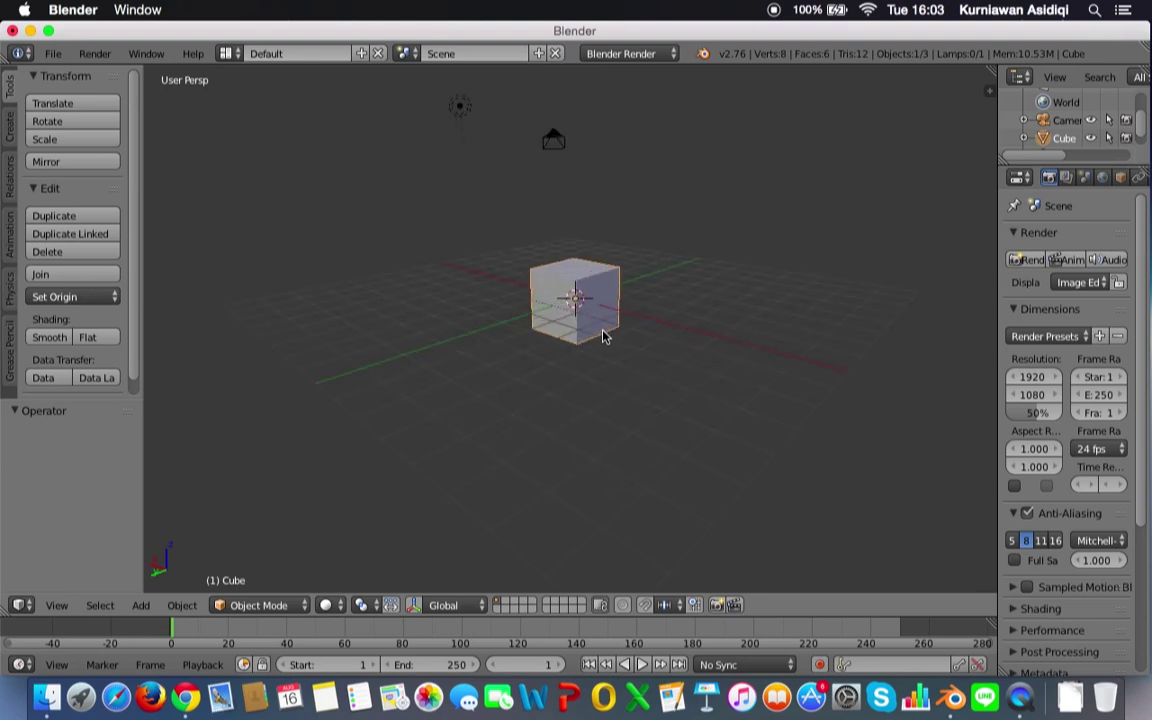
scroll(603, 336, "up", 2)
scroll(603, 336, "down", 5)
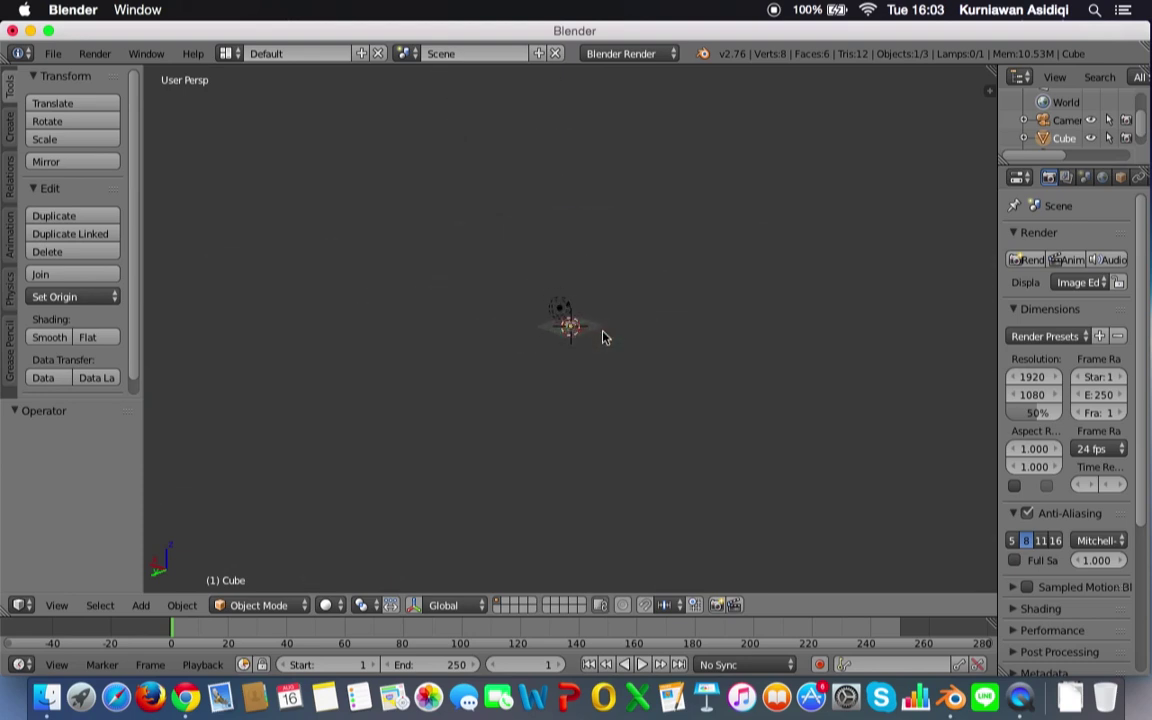
scroll(603, 336, "up", 3)
scroll(603, 336, "down", 2)
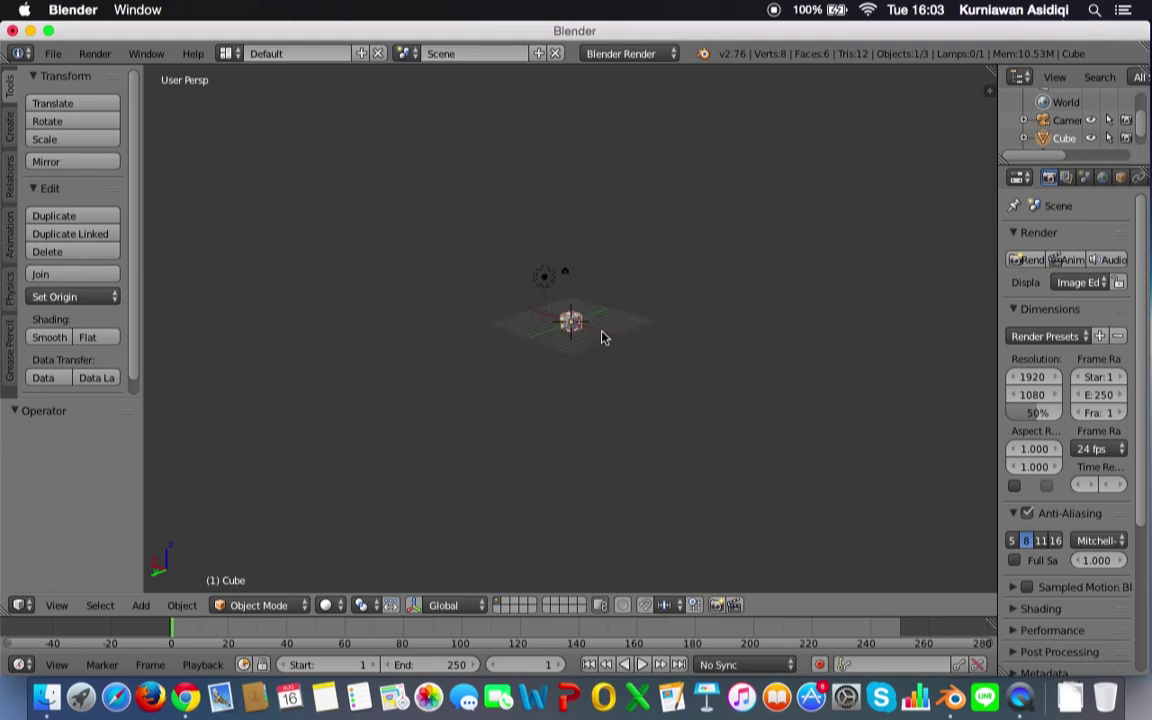
scroll(603, 336, "up", 3)
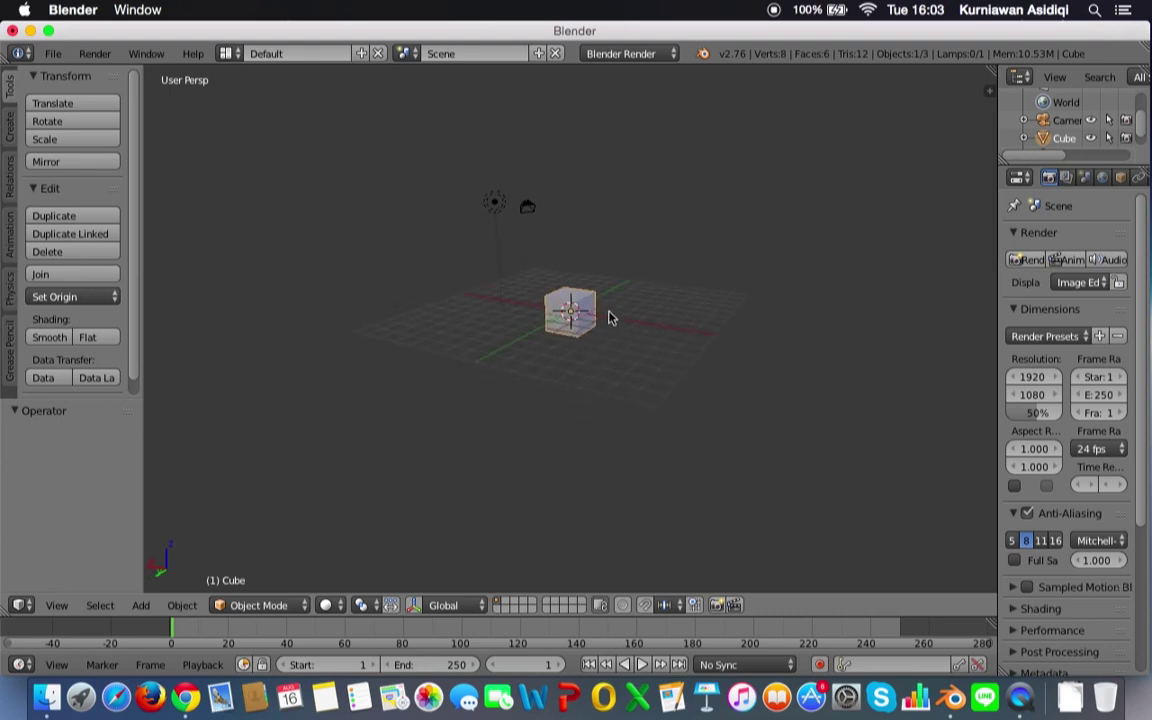
scroll(612, 345, "down", 3)
scroll(622, 430, "down", 2)
scroll(628, 447, "up", 1)
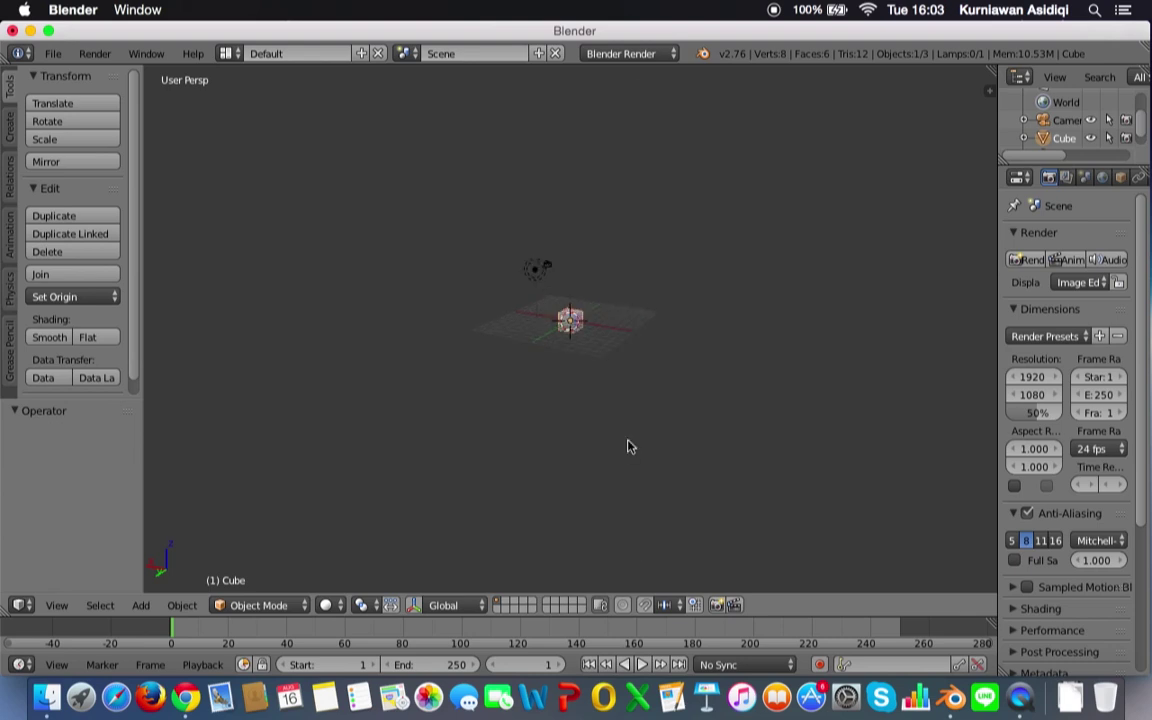
scroll(643, 237, "up", 4)
scroll(679, 470, "down", 4)
scroll(686, 330, "up", 2)
scroll(689, 275, "up", 2)
scroll(700, 400, "down", 4)
scroll(694, 278, "up", 2)
scroll(694, 270, "up", 1)
scroll(710, 388, "down", 3)
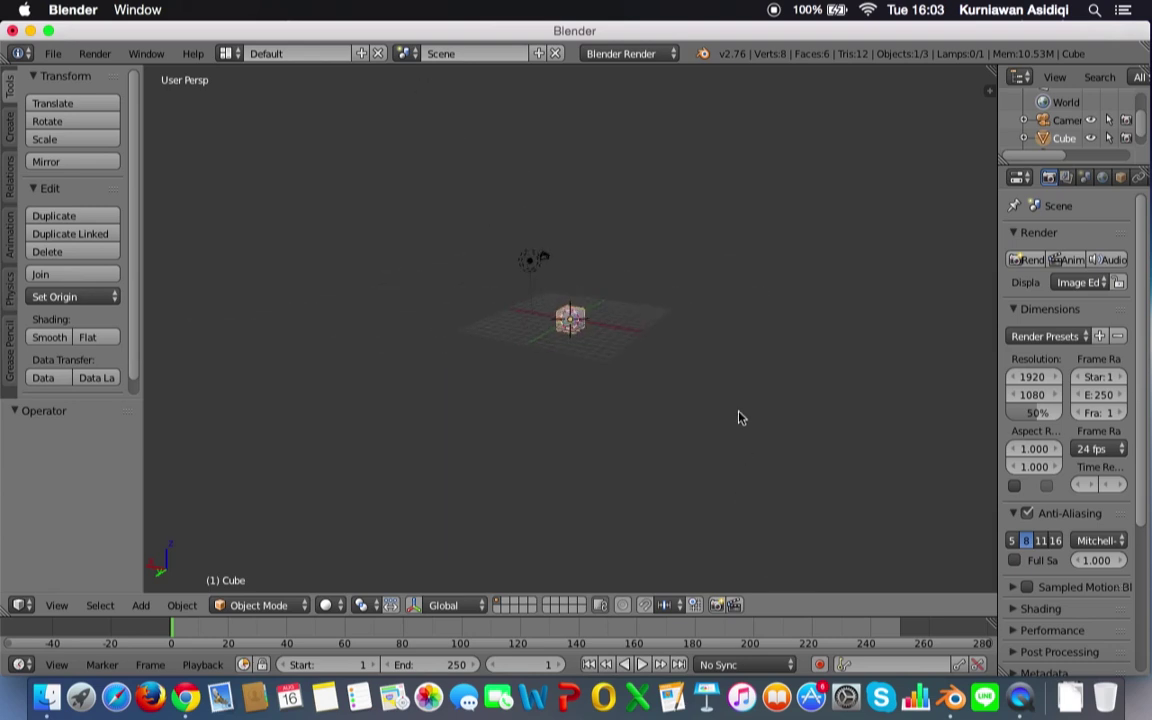
scroll(730, 360, "up", 2)
scroll(712, 285, "up", 1)
scroll(690, 315, "up", 1)
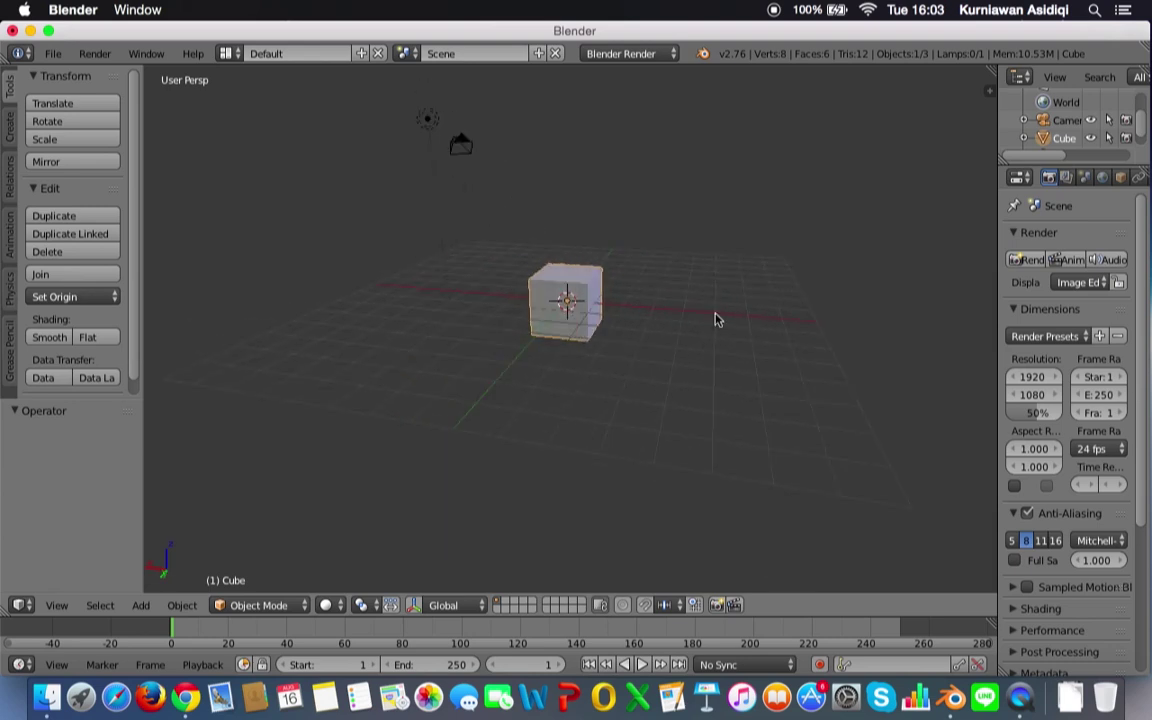
mouse_move(715, 319)
middle_mouse_down()
mouse_move(674, 321)
mouse_move(758, 319)
middle_mouse_up()
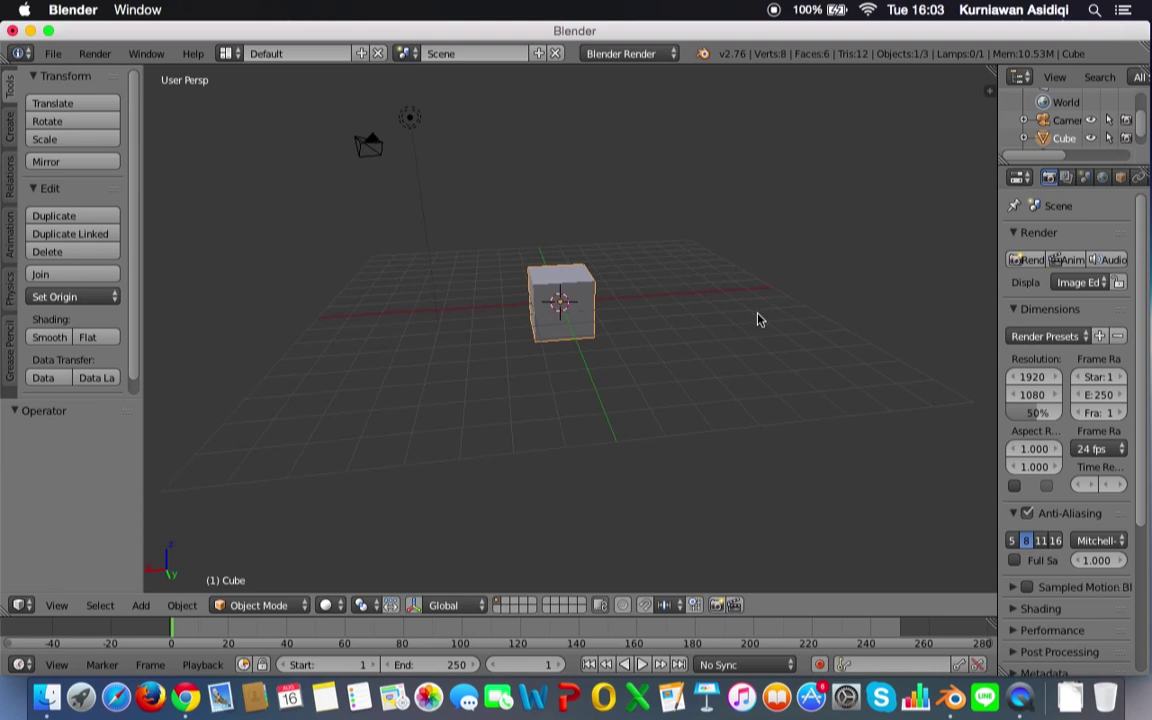
middle_click_drag(643, 316, 690, 314)
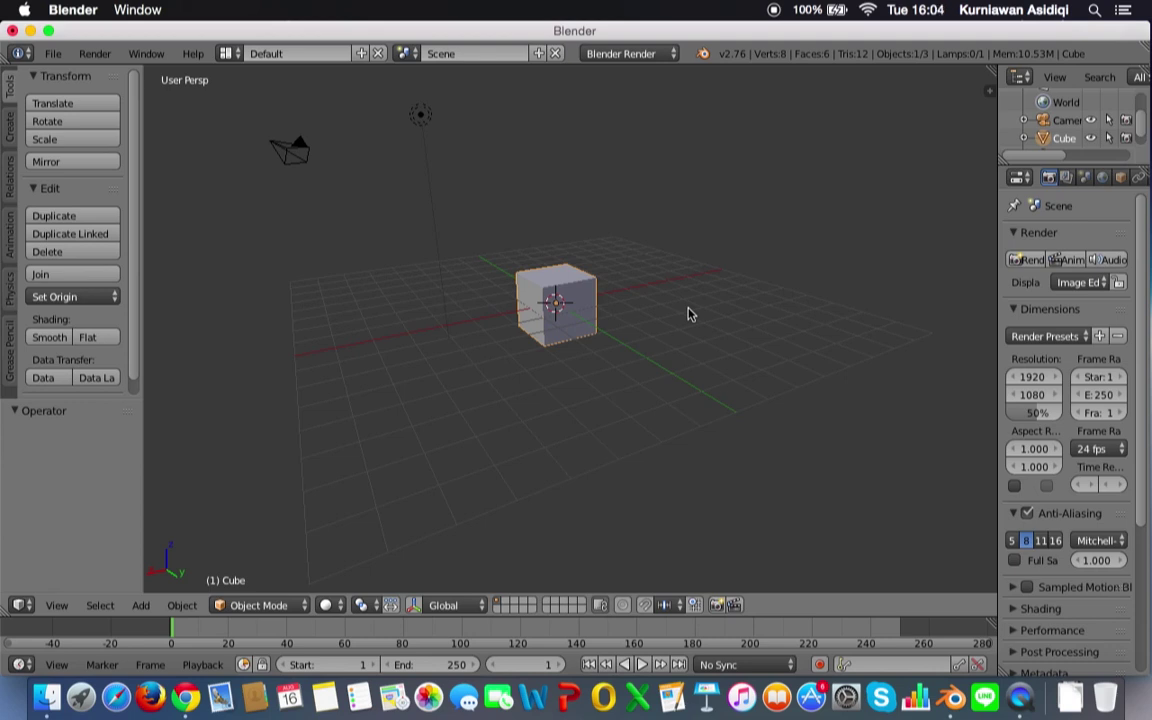
View the scene through the camera, then orthographic from the front, right and top
key("KP_0")
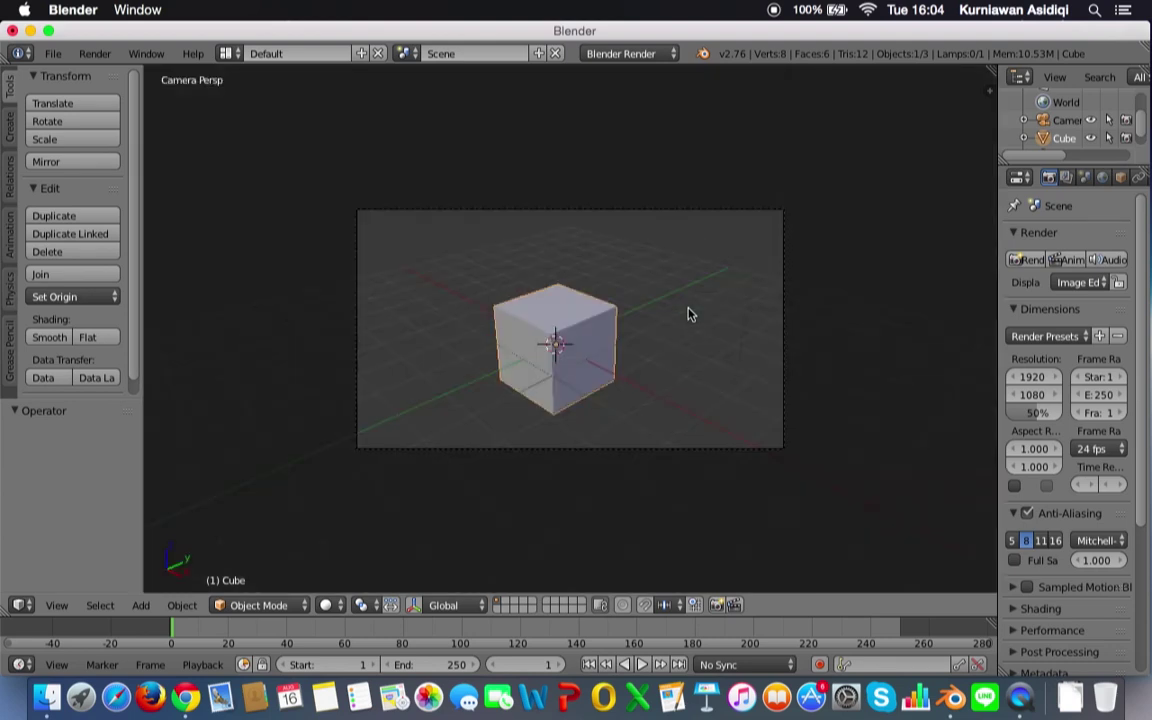
key("KP_1")
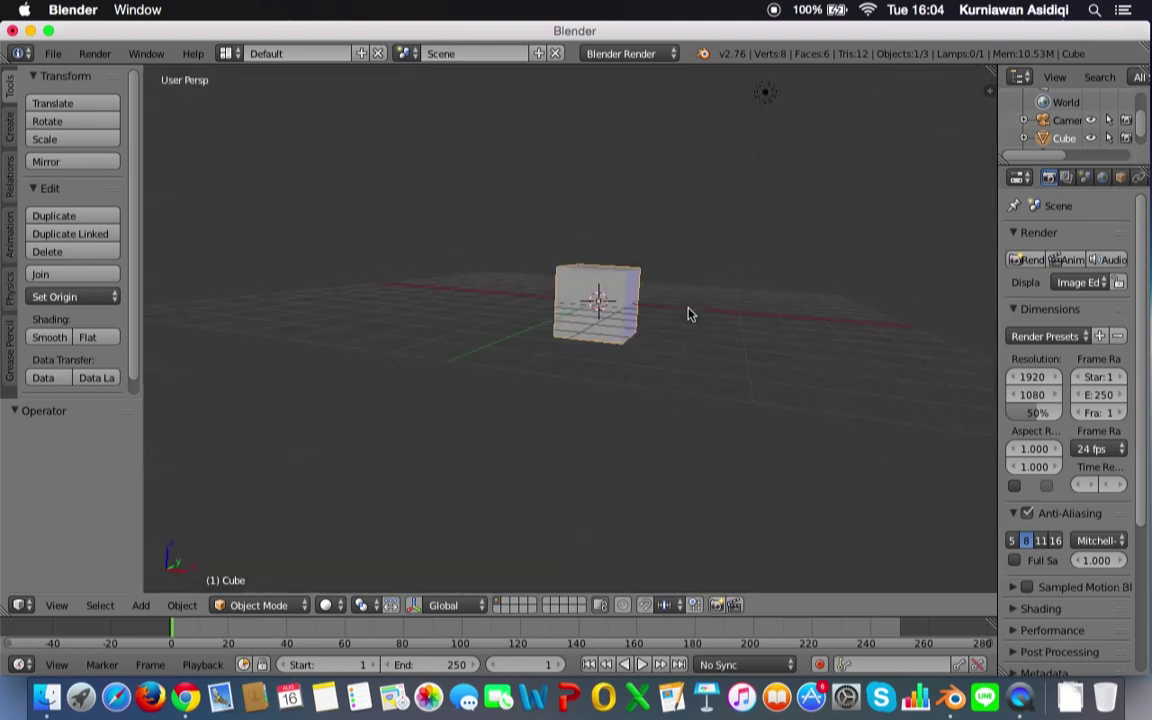
key("KP_5")
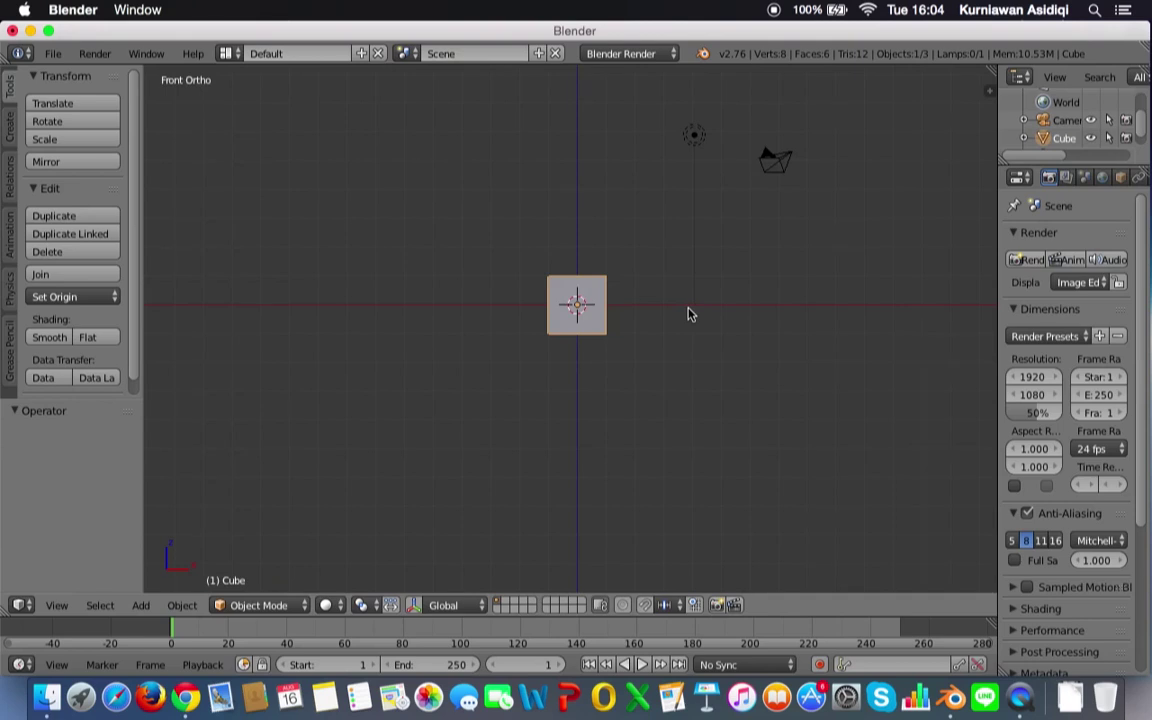
key("KP_3")
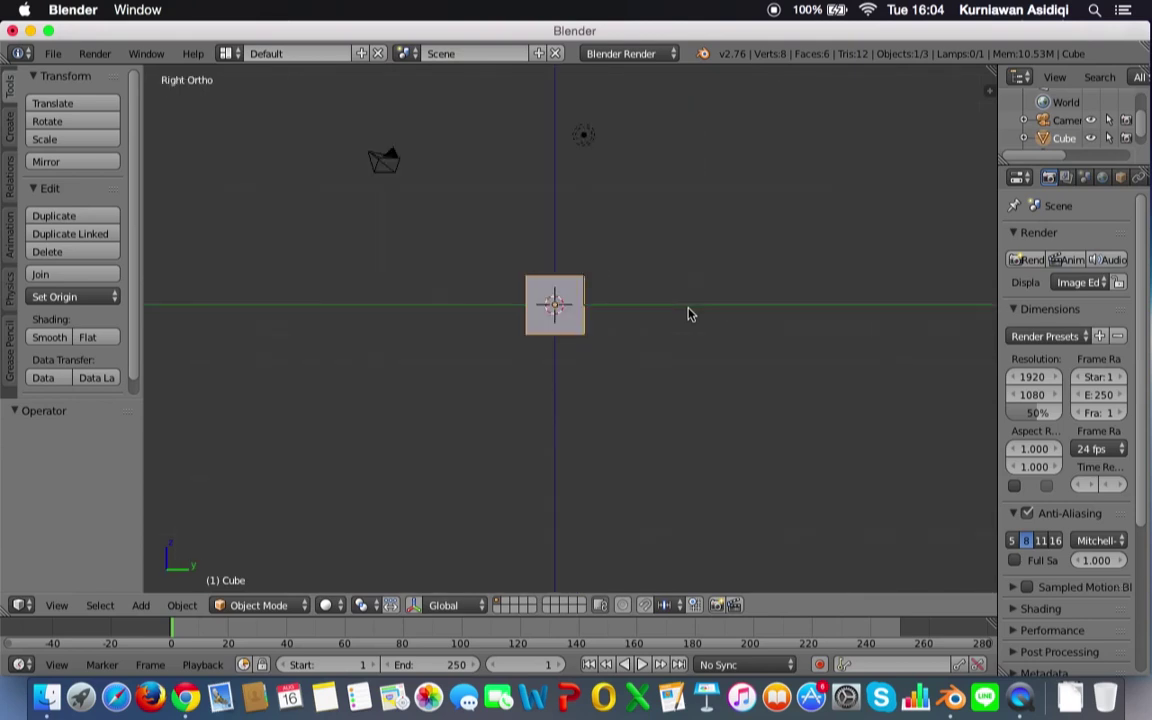
key("KP_7")
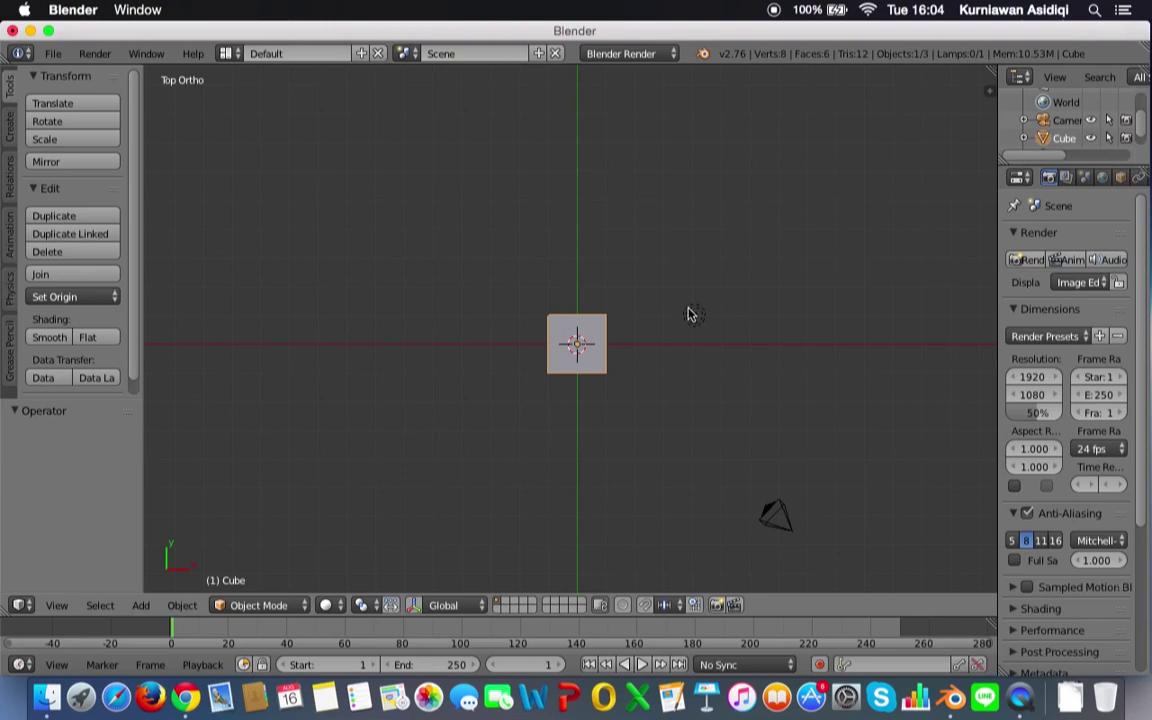
View the cube from the back, left side and underneath, rechecking the camera view
key("ctrl+KP_1")
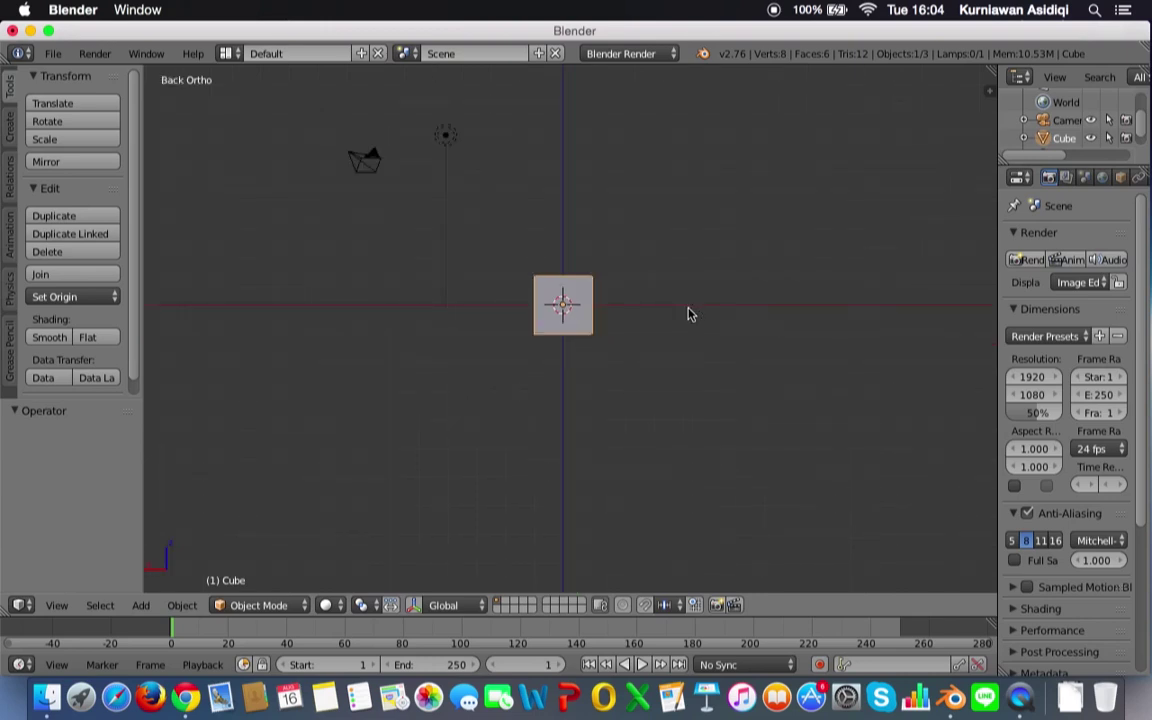
key("ctrl+KP_3")
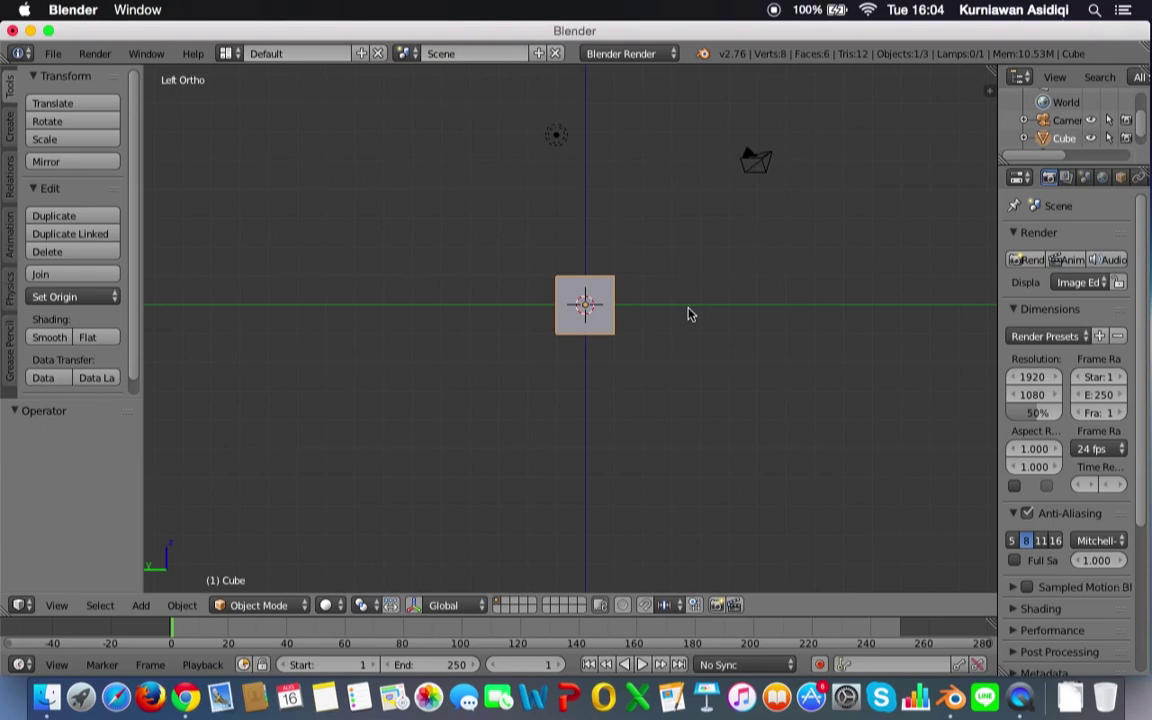
key("ctrl+KP_7")
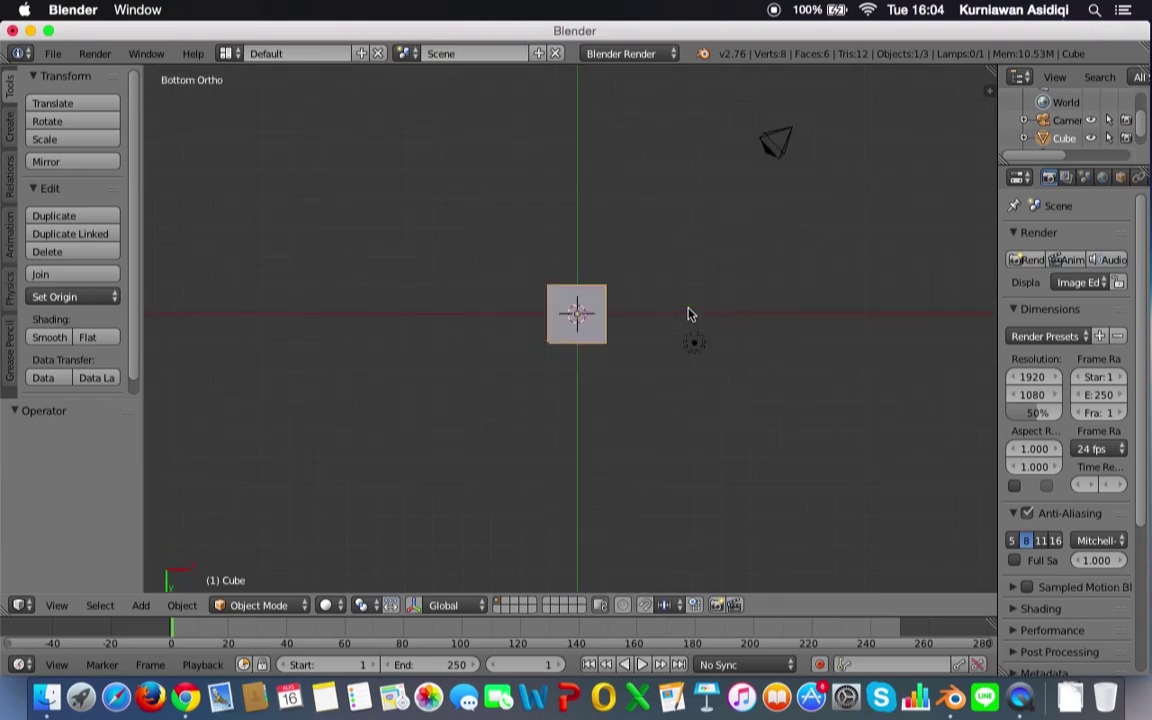
key("KP_0")
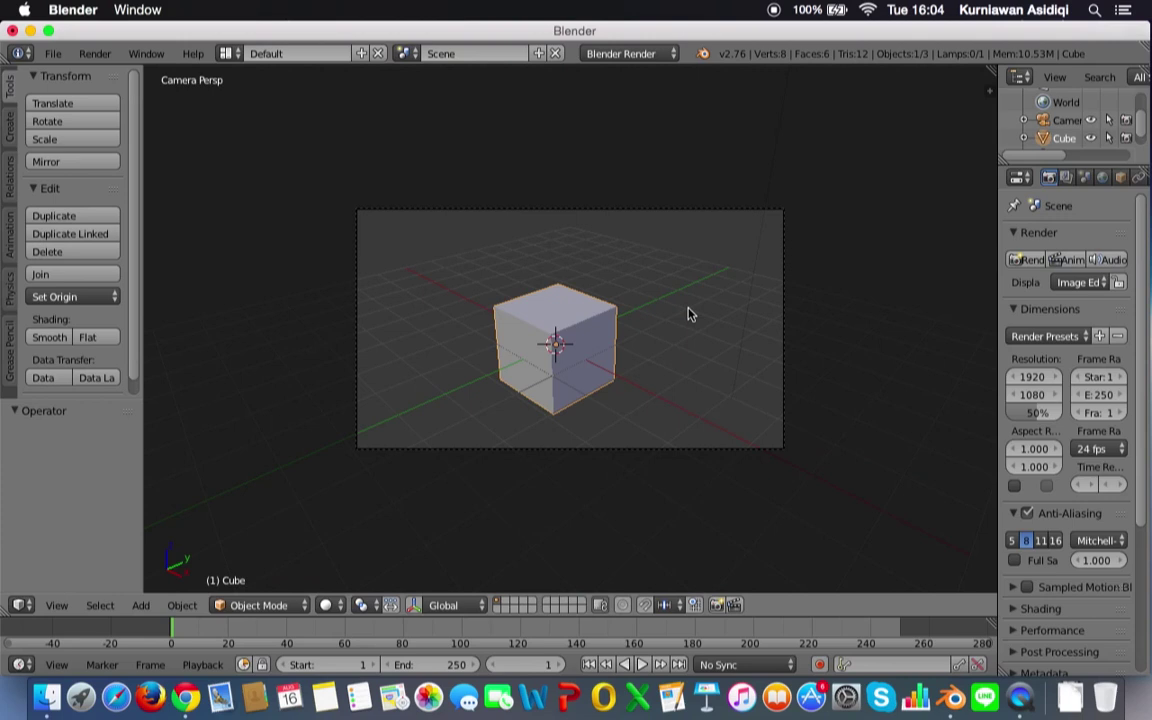
key("ctrl+KP_7")
Return to a free perspective view, orbiting and panning slightly around the cube
key("KP_0")
key("KP_5")
key("KP_5")
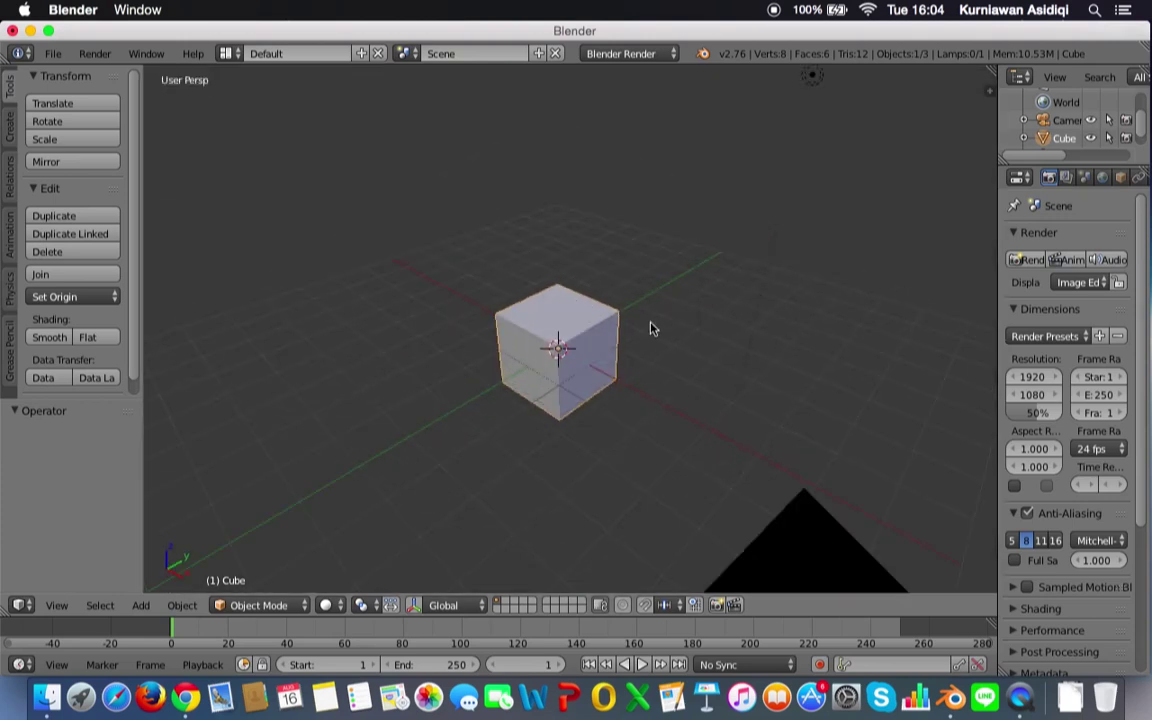
middle_click_drag(650, 327, 673, 313)
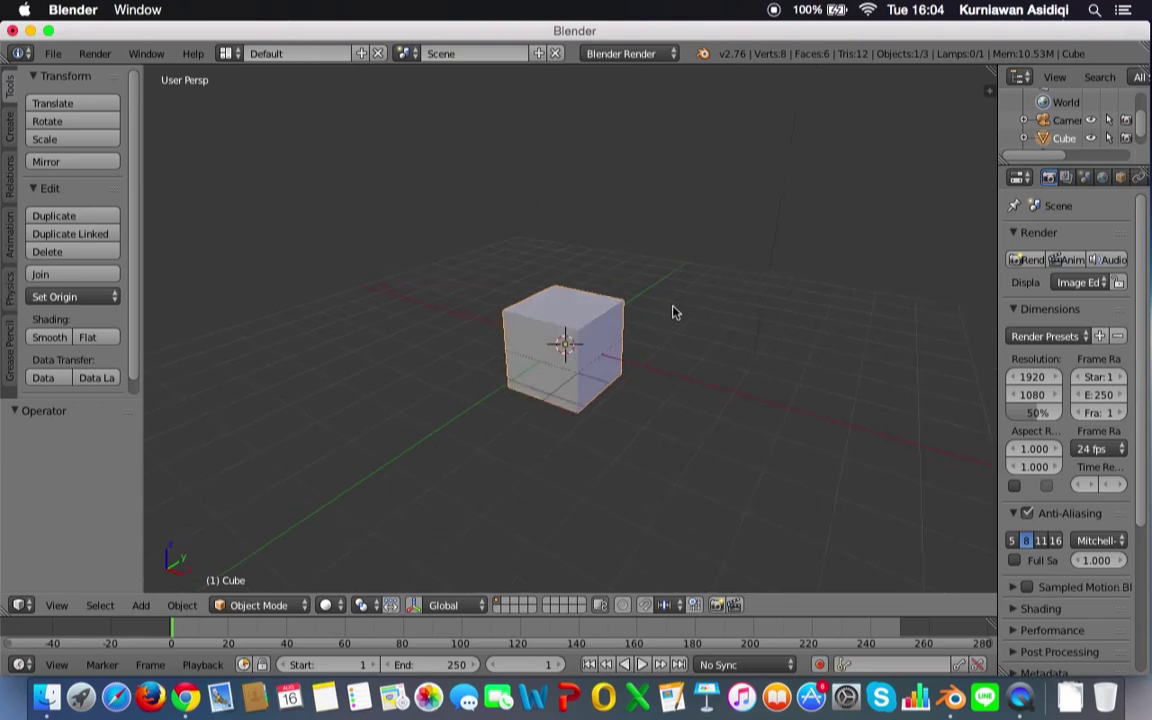
key("KP_5")
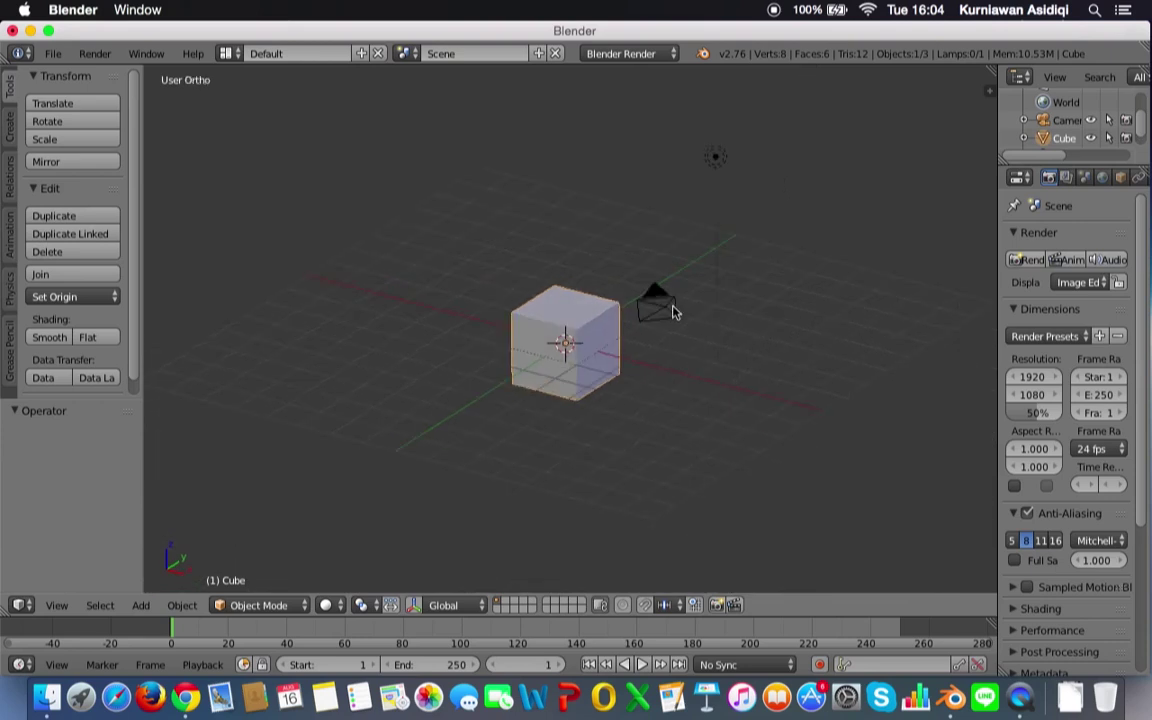
key("KP_5")
key("KP_5")
key("KP_5")
middle_click_drag(672, 338, 684, 325, "shift")
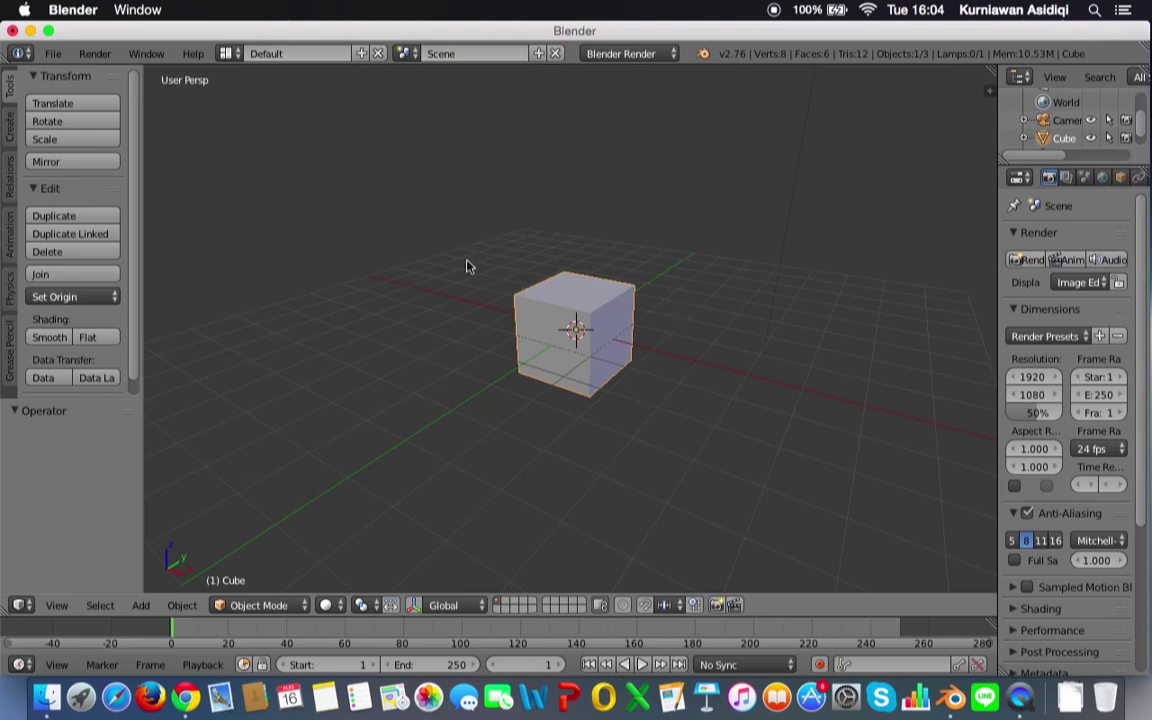
left_click(53, 55)
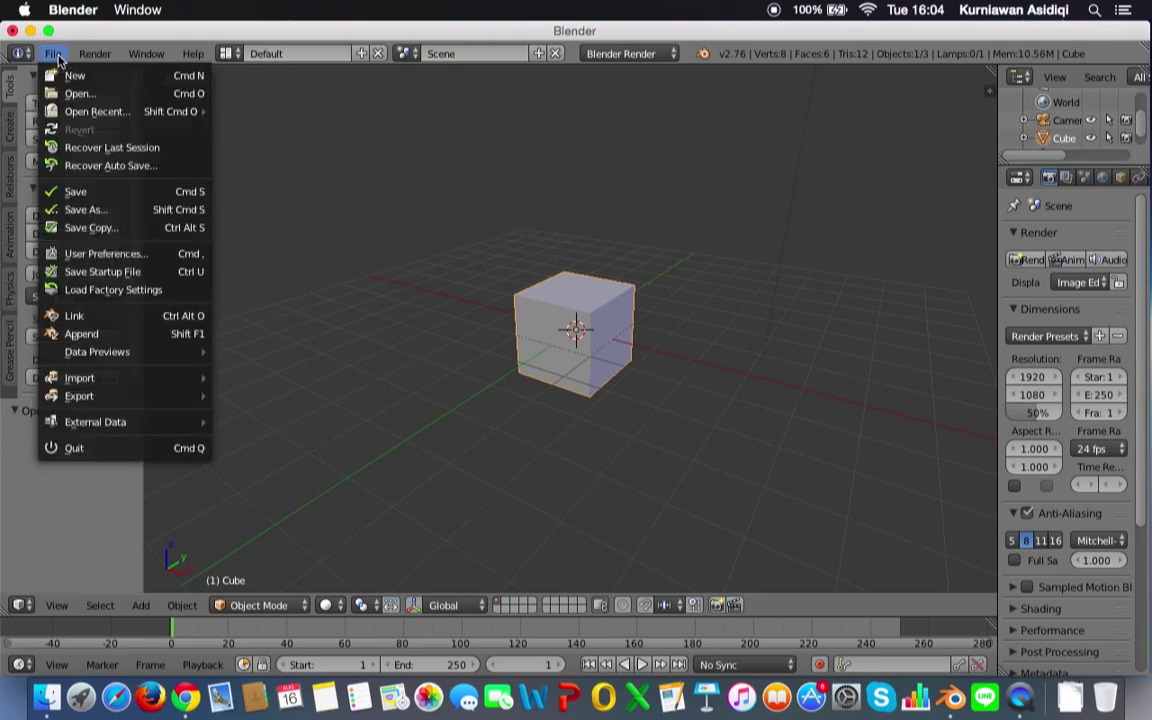
left_click(84, 254)
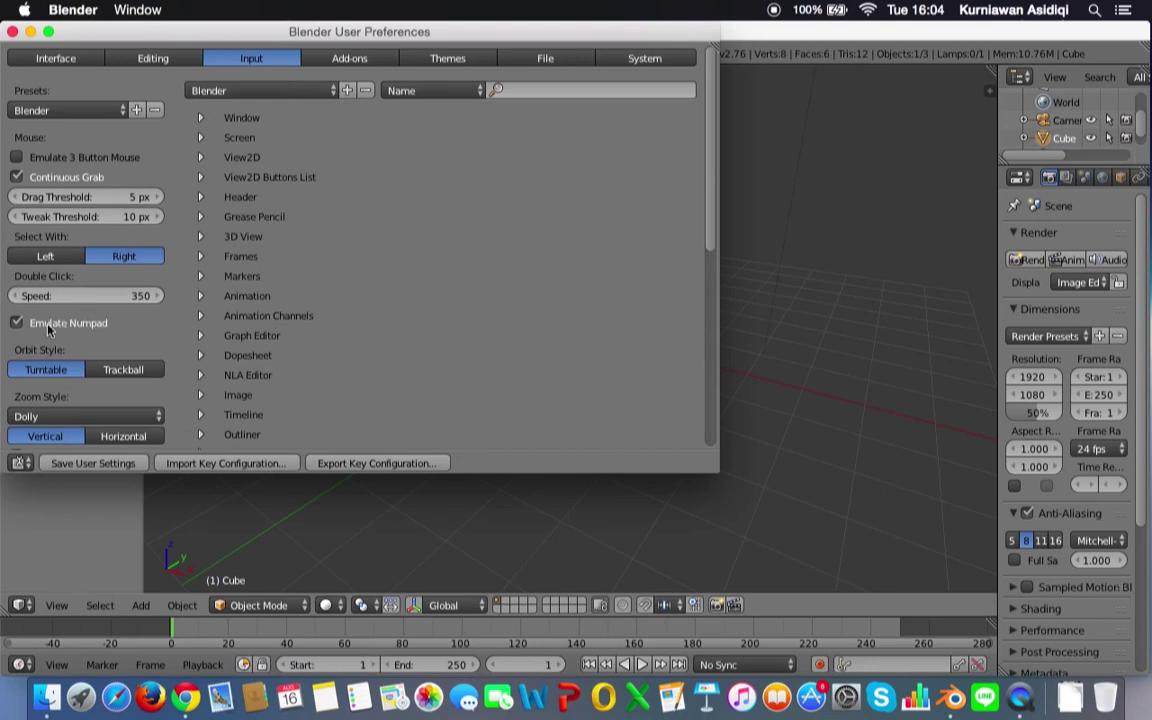
left_click(17, 322)
left_click(17, 324)
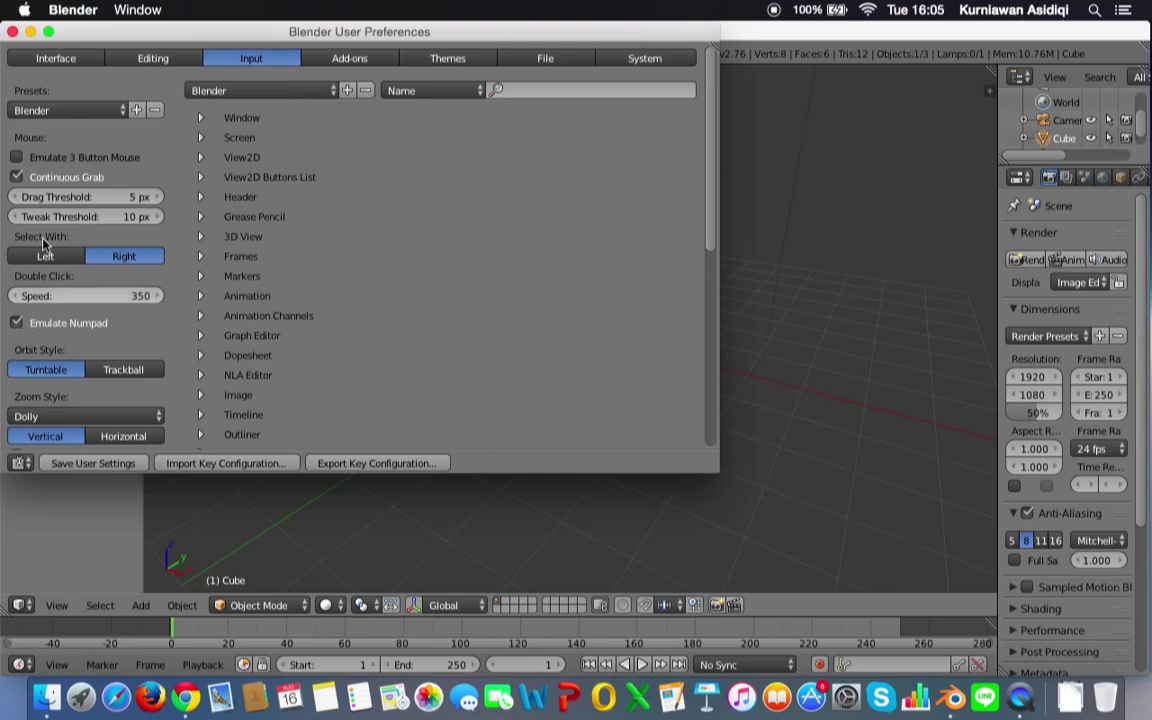
left_click(12, 32)
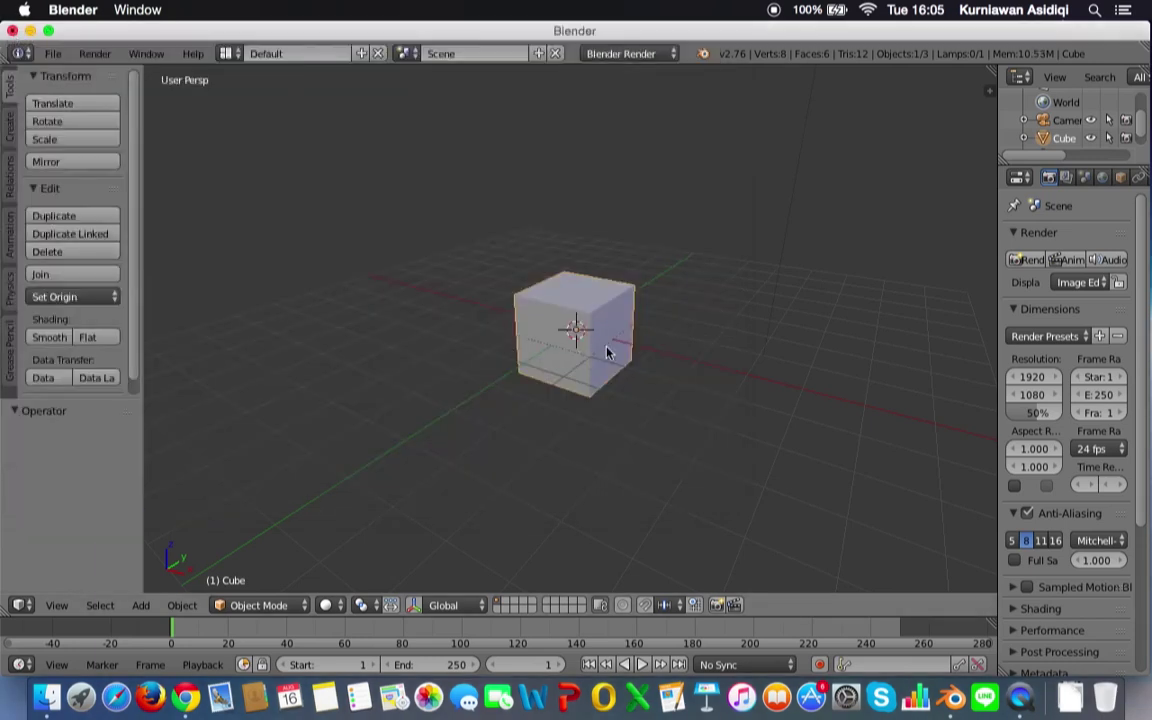
Orbit slightly, then toggle quad view with Ctrl+Alt+Q, showing top, front, right and perspective panes
mouse_move(606, 352)
middle_mouse_down()
mouse_move(643, 355)
mouse_move(512, 314)
mouse_move(535, 373)
middle_mouse_up()
key("ctrl+alt+q")
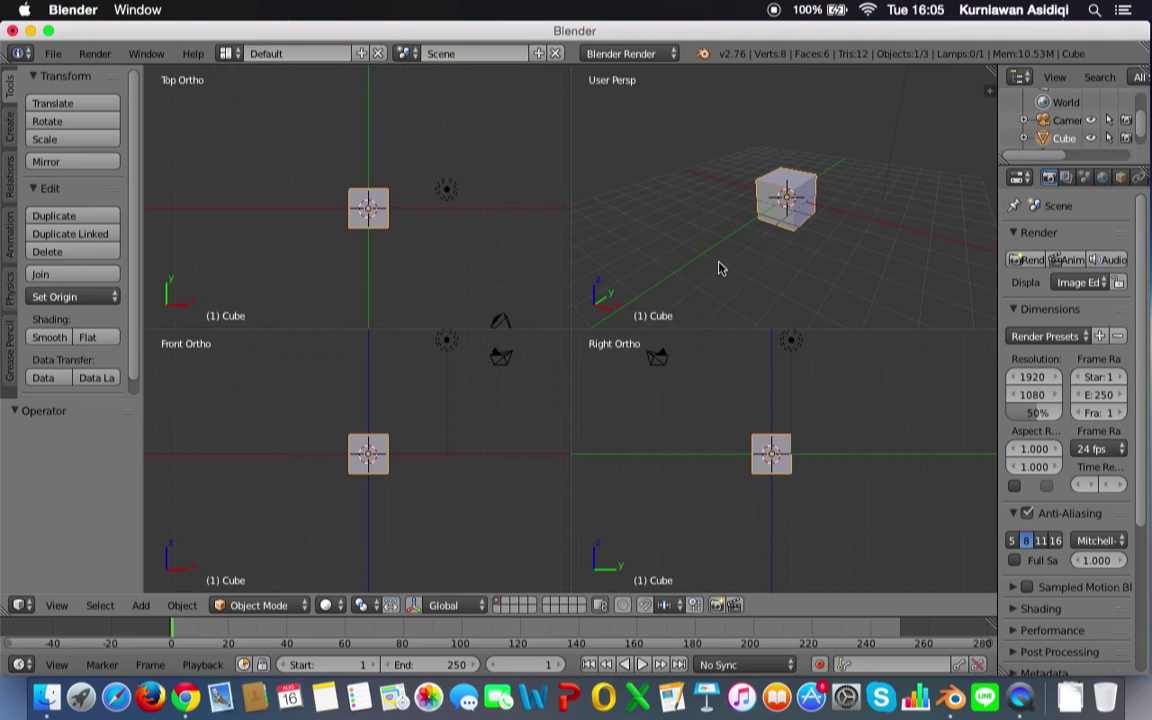
key("ctrl+alt+q")
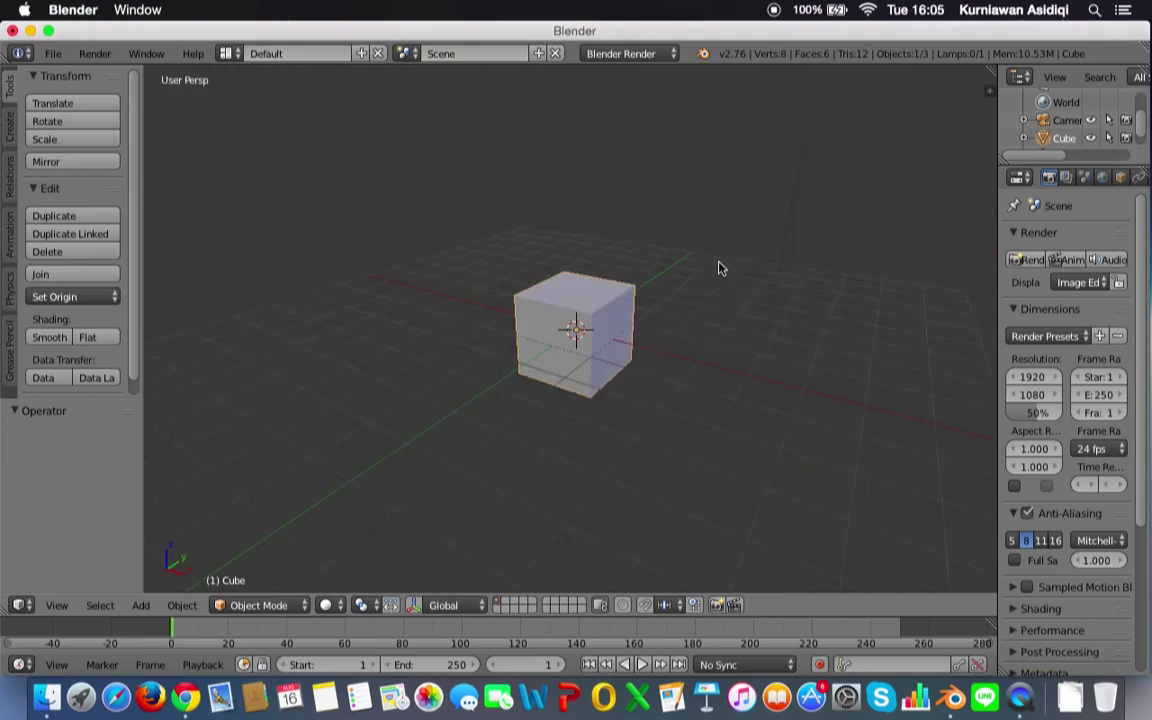
key("ctrl+alt+q")
key("ctrl+alt+q")
key("ctrl+alt+q")
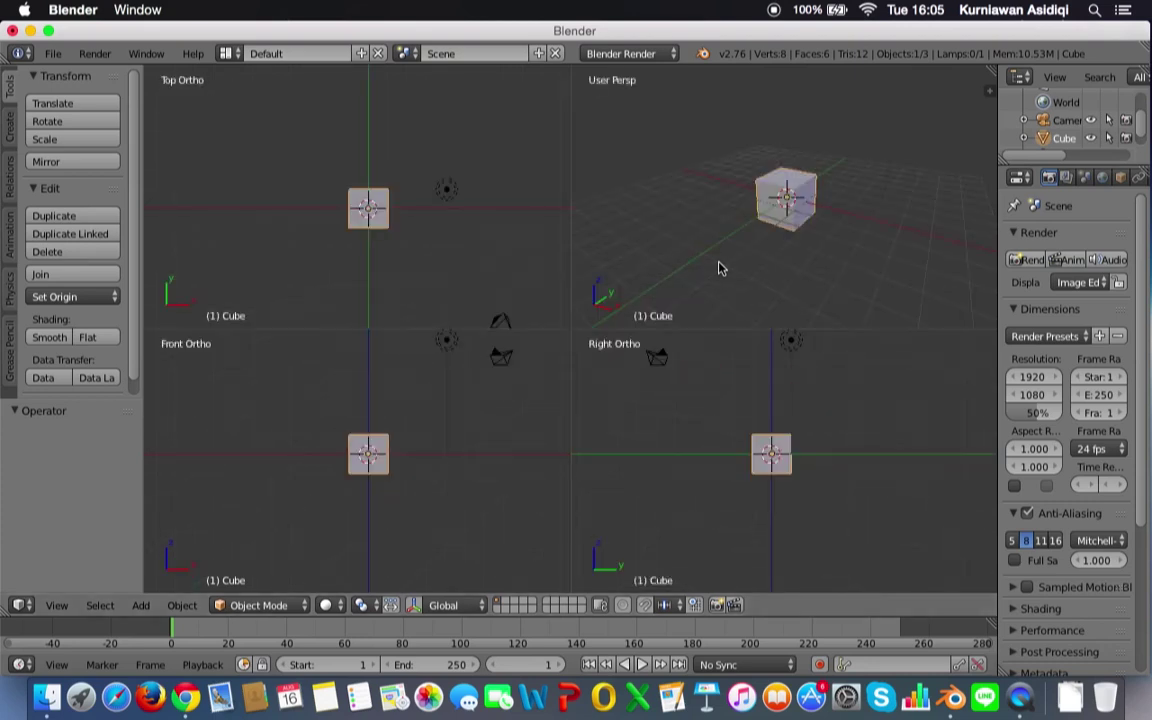
key("ctrl+alt+q")
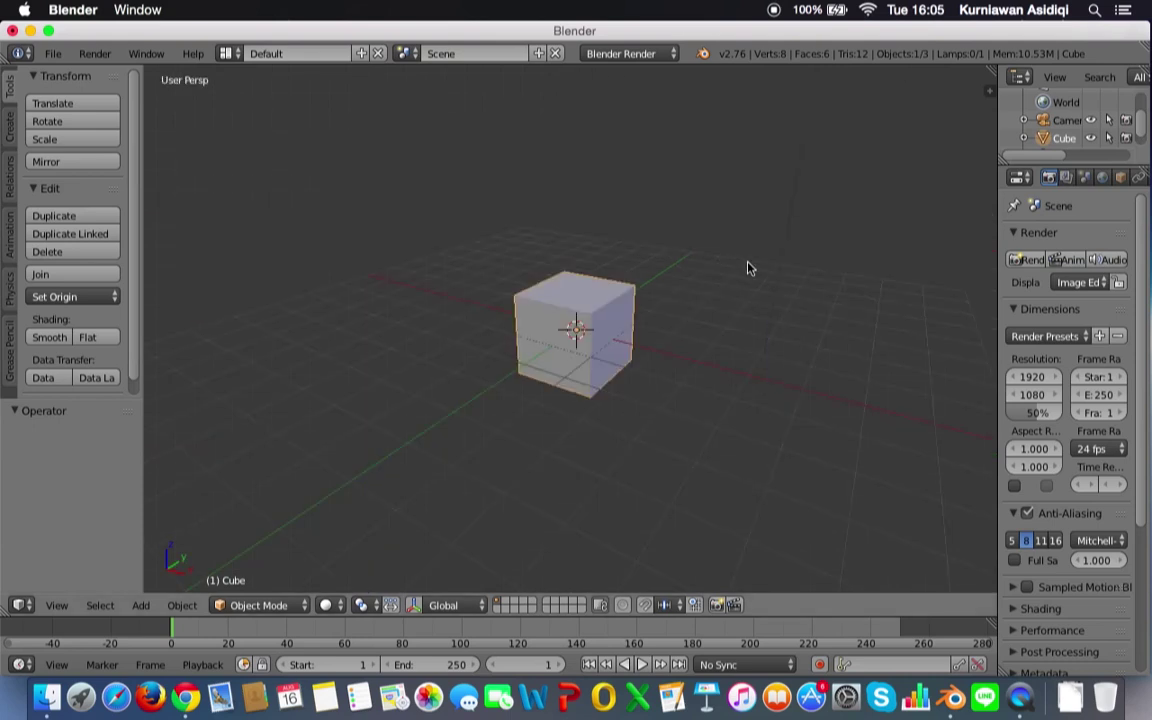
Tilt the single perspective view slightly around the cube
middle_click_drag(781, 298, 771, 278)
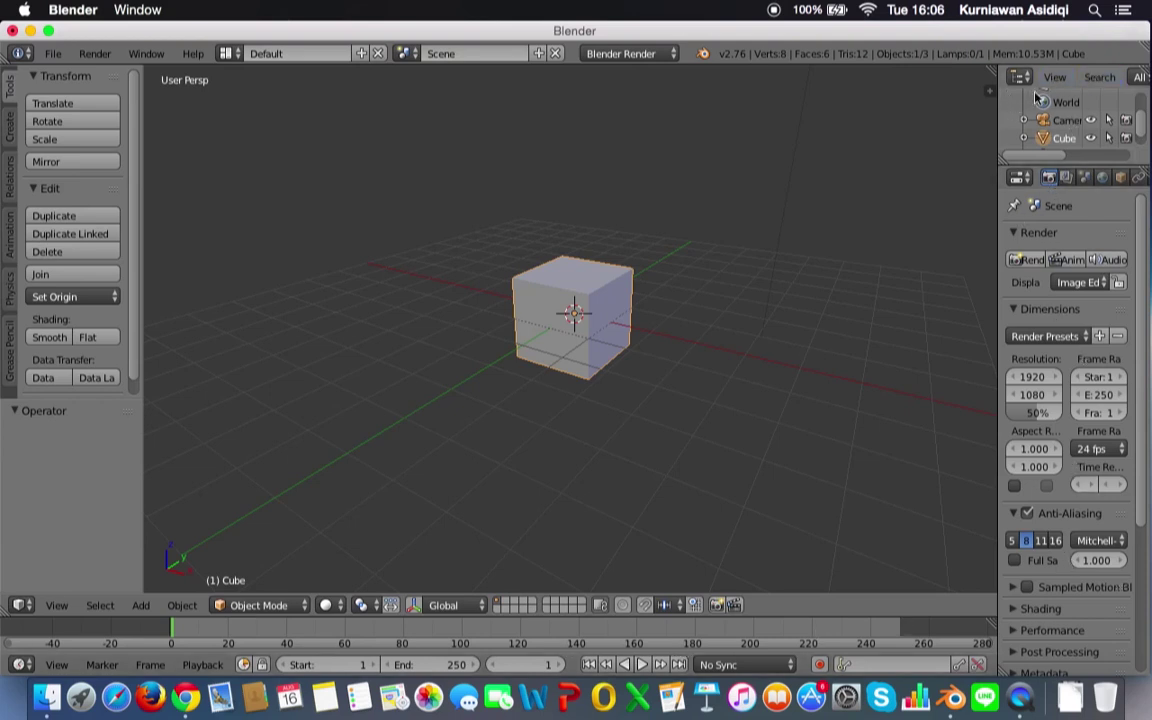
left_click(22, 606)
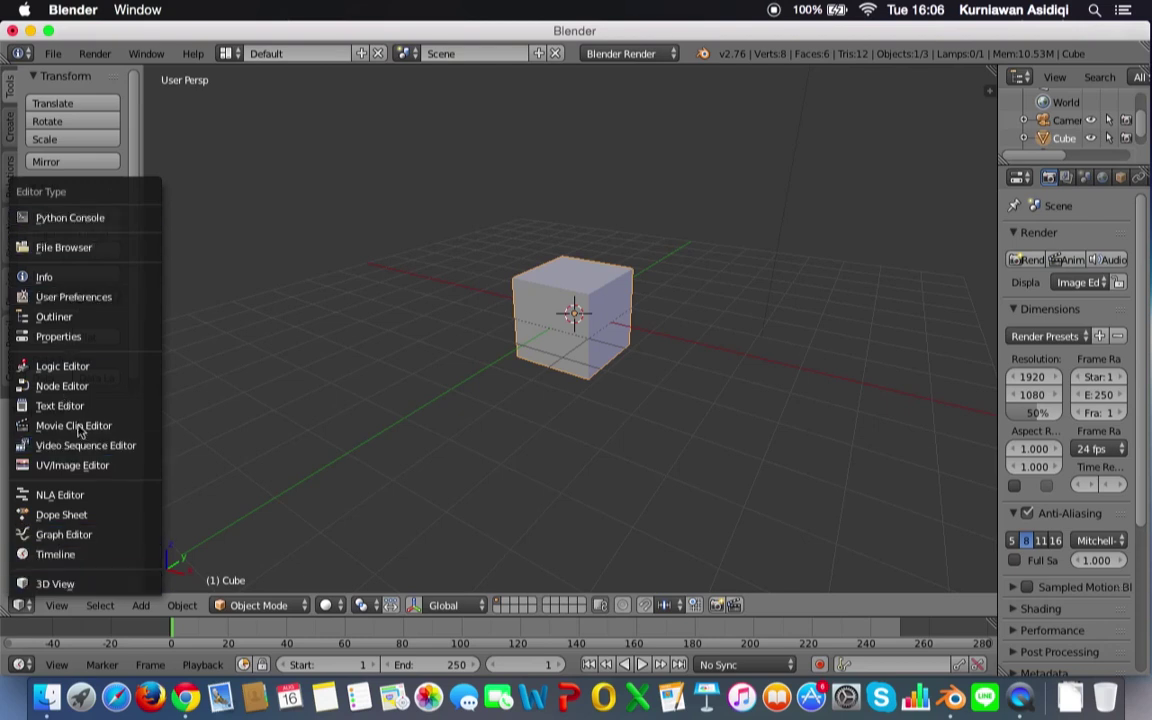
left_click(75, 465)
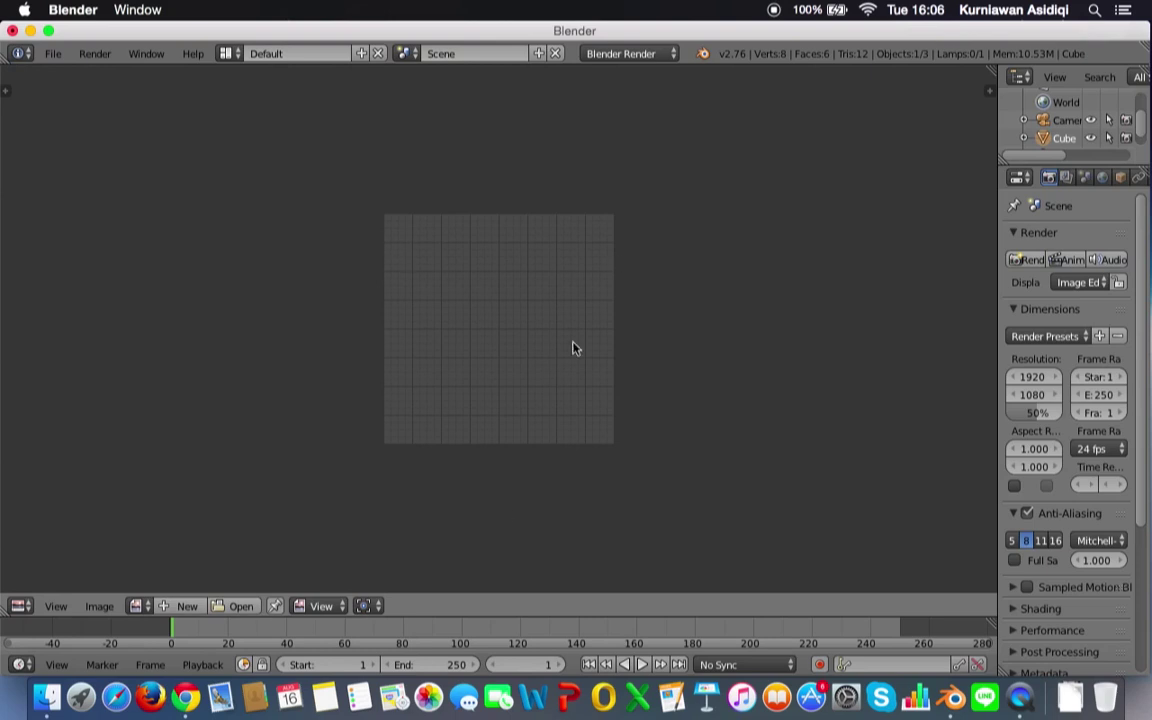
left_click(20, 605)
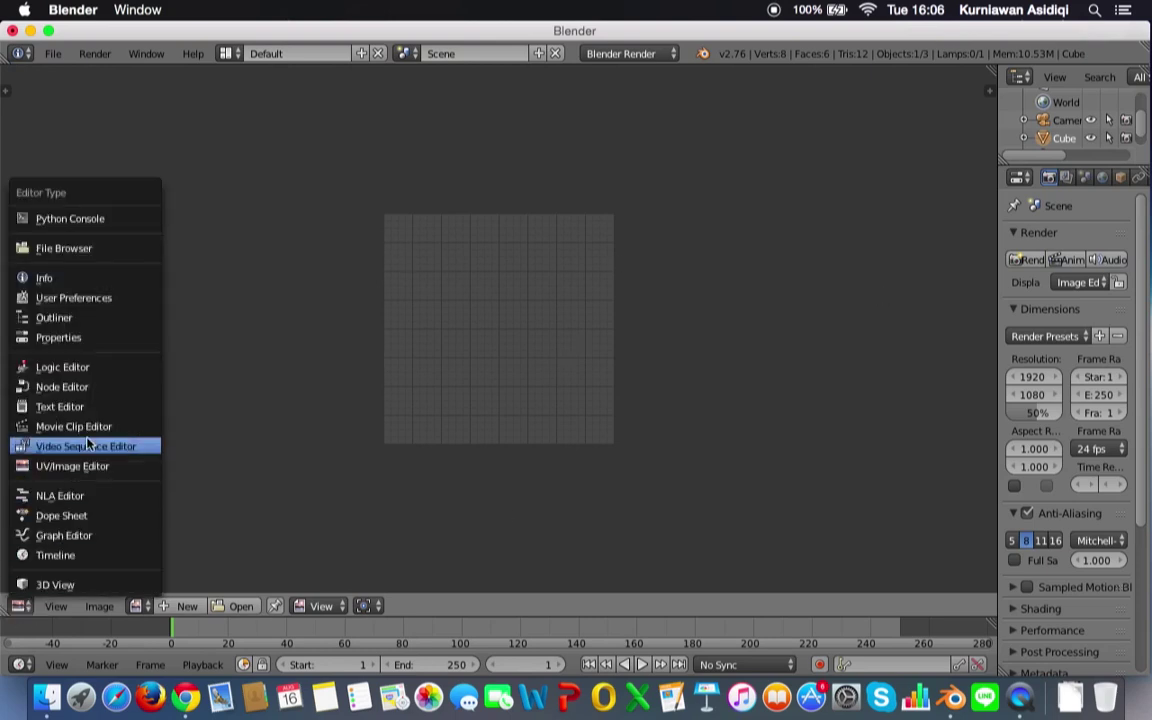
left_click(91, 342)
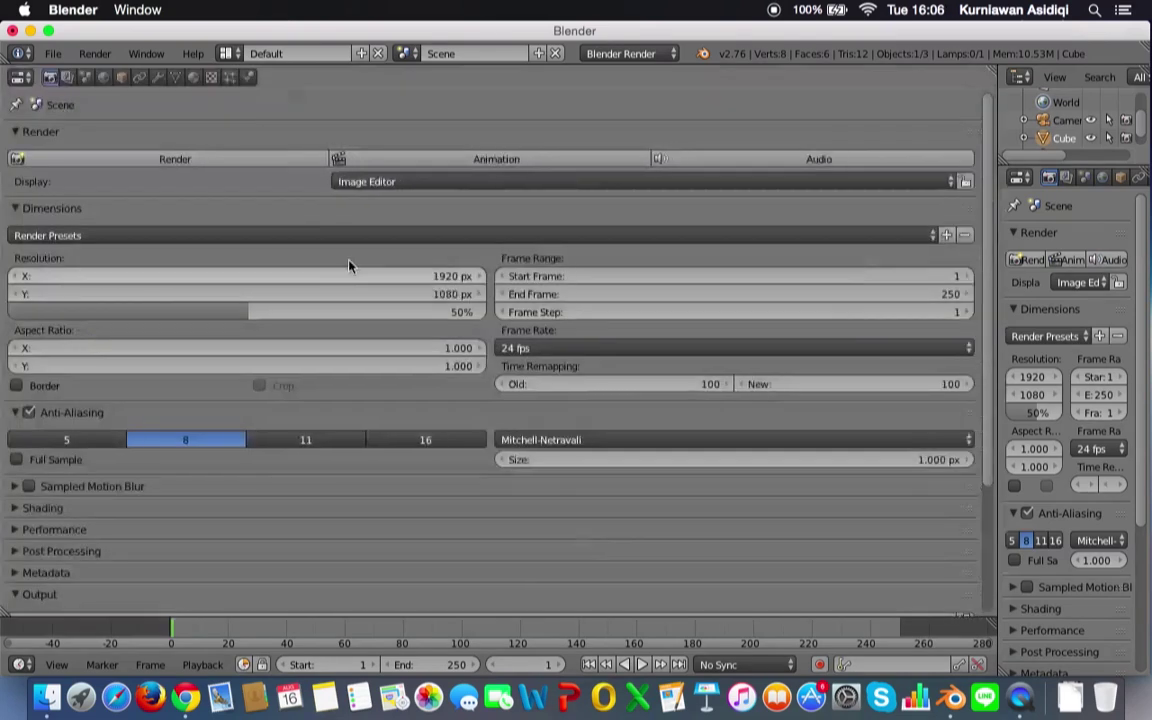
left_click(20, 77)
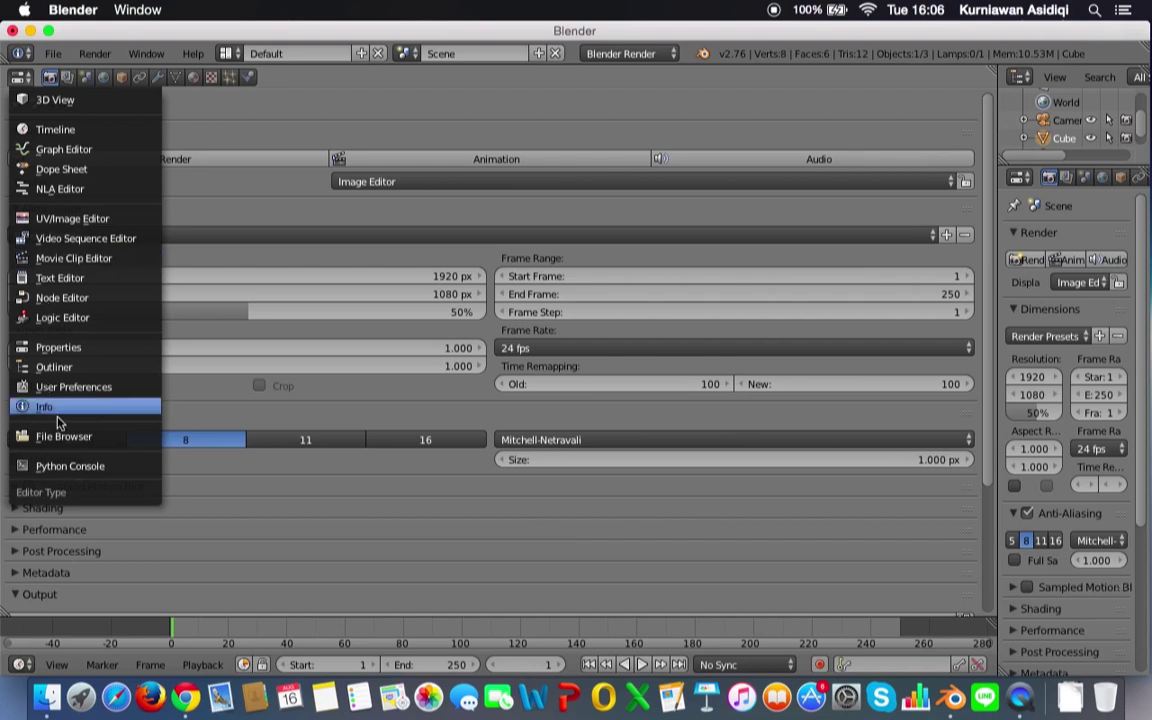
left_click(28, 80)
left_click(28, 80)
left_click(62, 97)
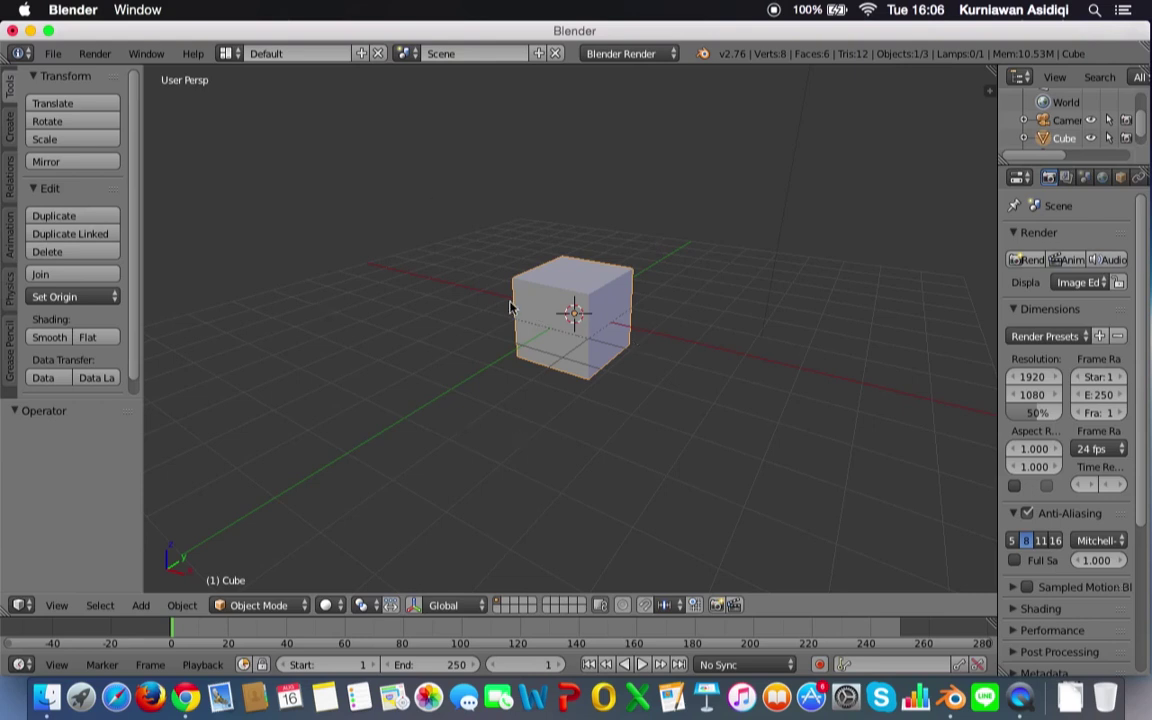
key("ctrl+Up")
key("ctrl+Up")
key("ctrl+Up")
key("ctrl+Up")
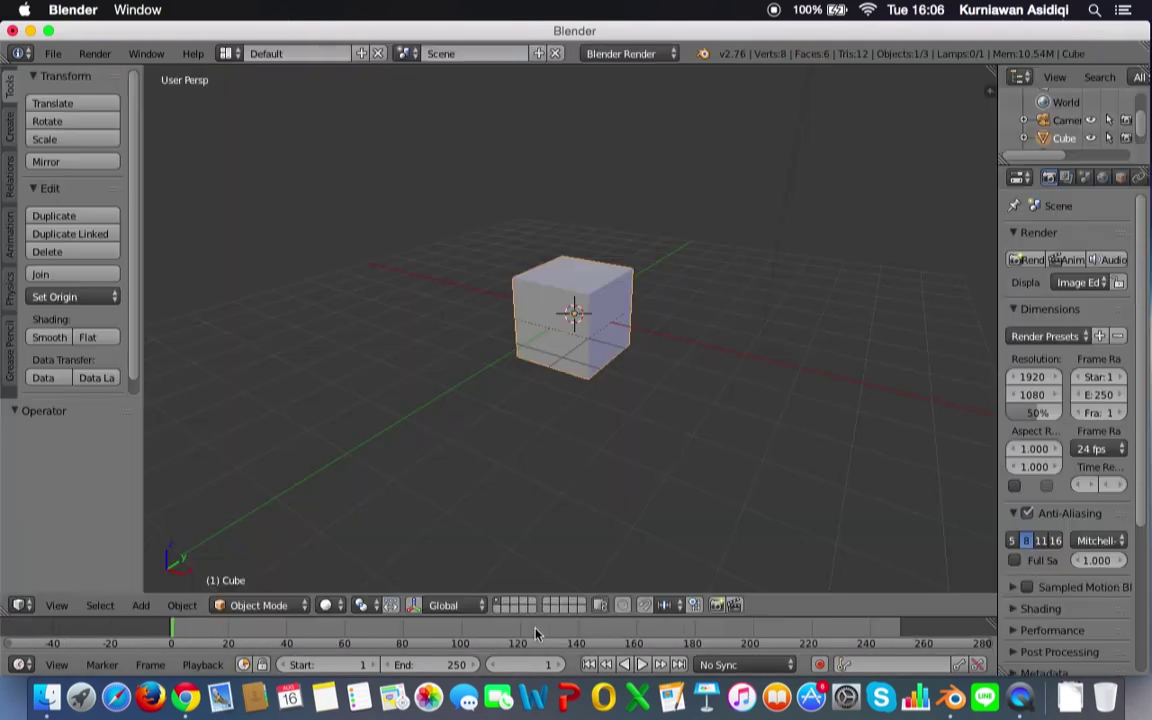
key("ctrl+Up")
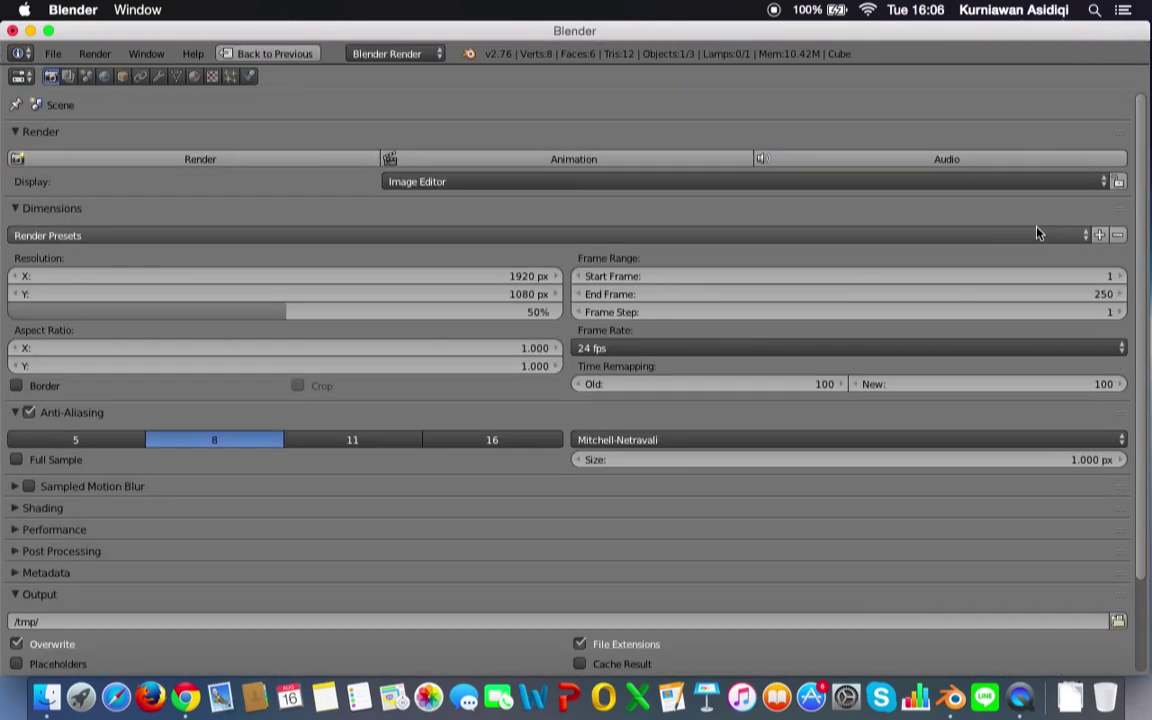
key("ctrl+Up")
key("ctrl+Up")
key("ctrl+Up")
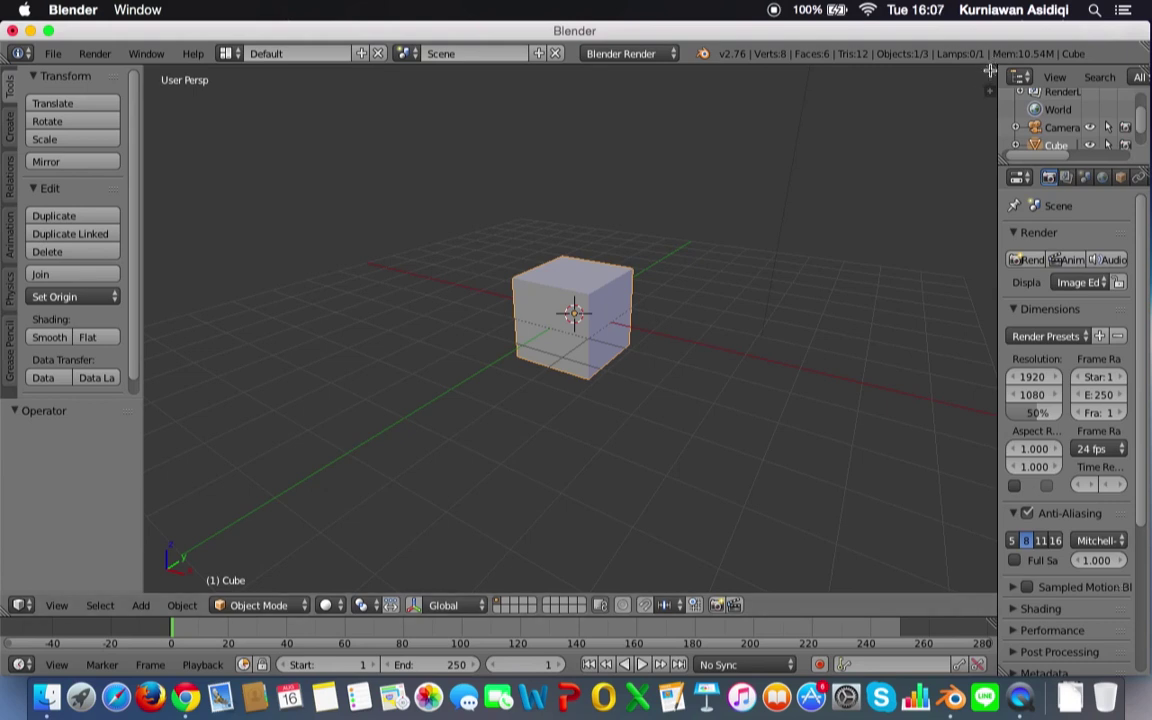
left_click(992, 71)
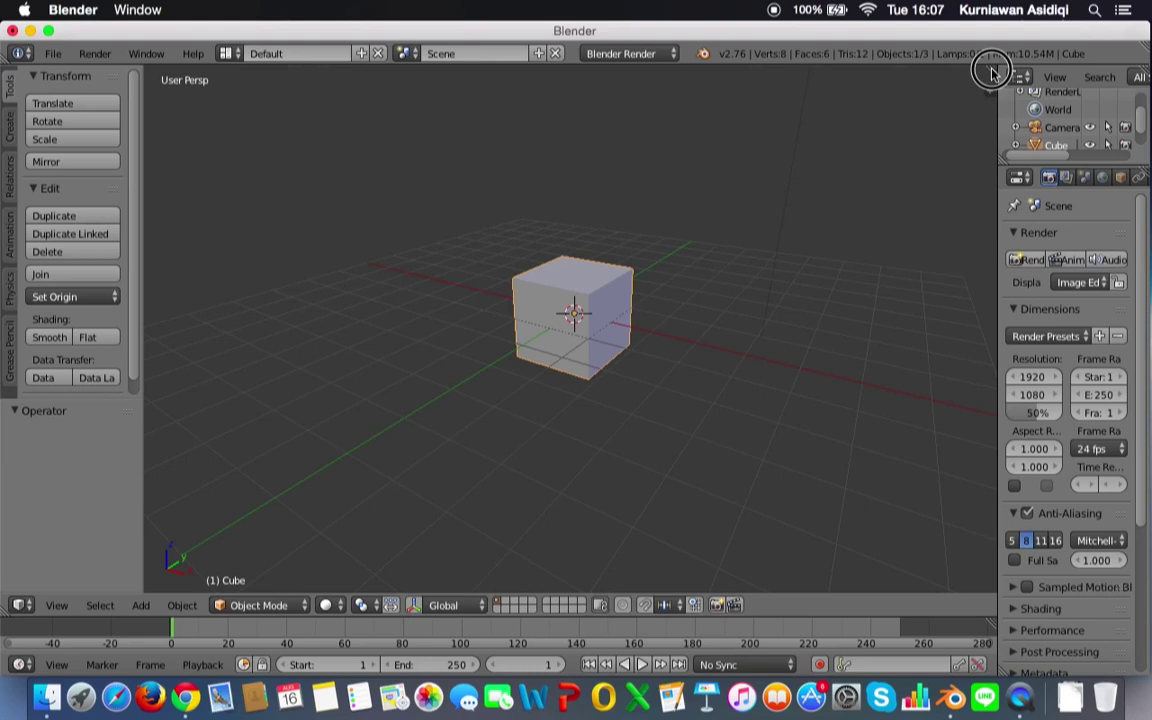
left_click_drag(992, 71, 557, 85)
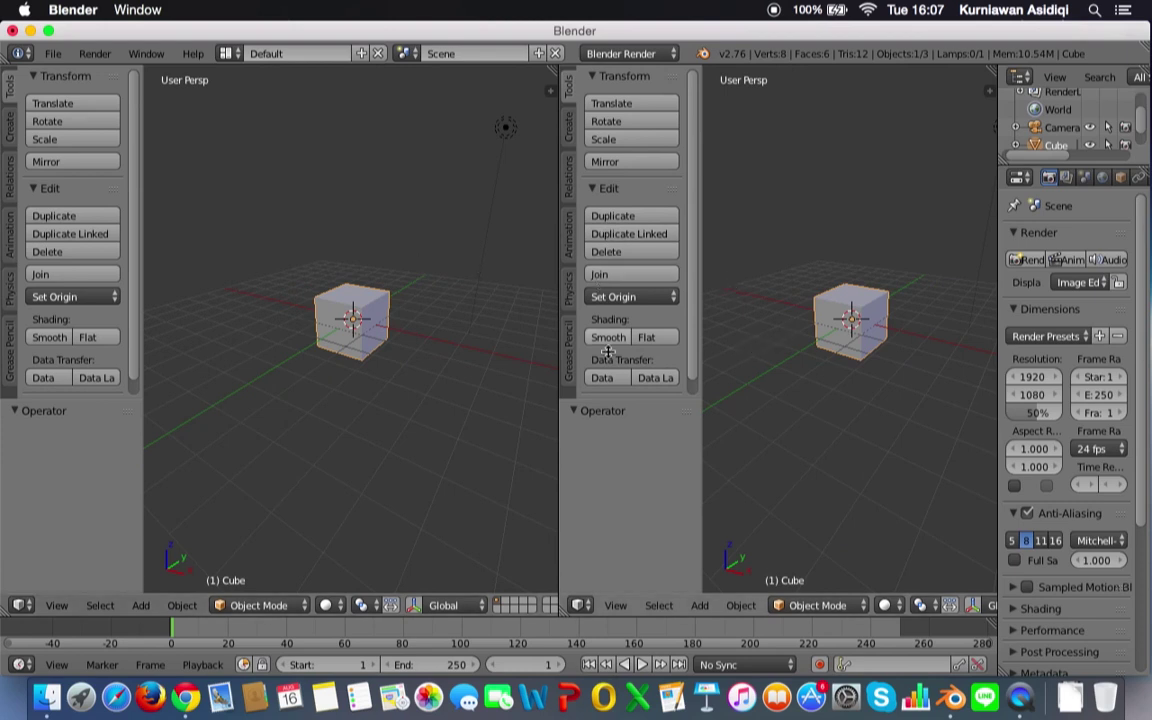
left_click(582, 604)
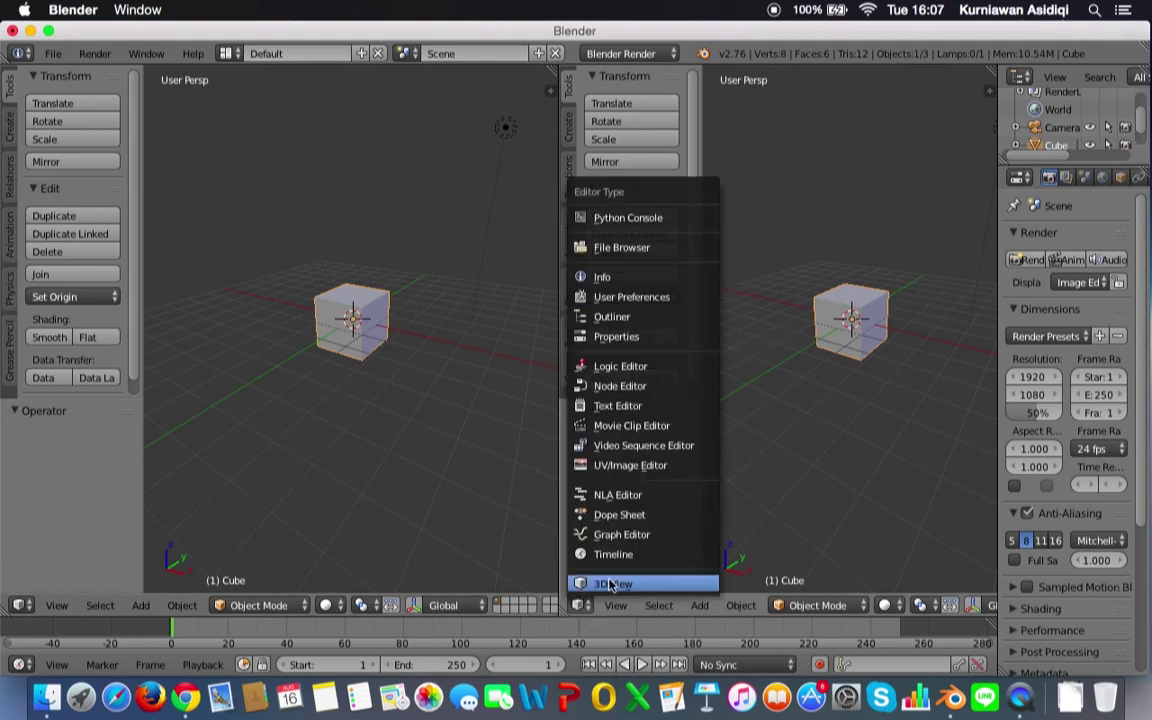
left_click(636, 466)
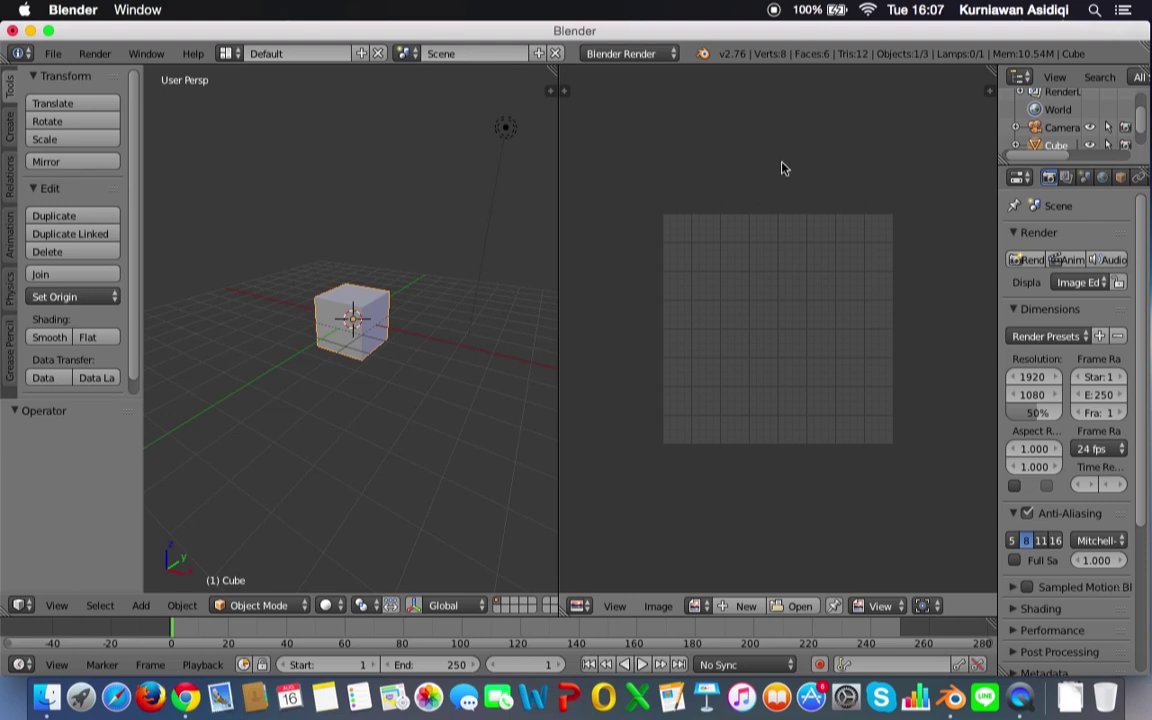
left_click(552, 72)
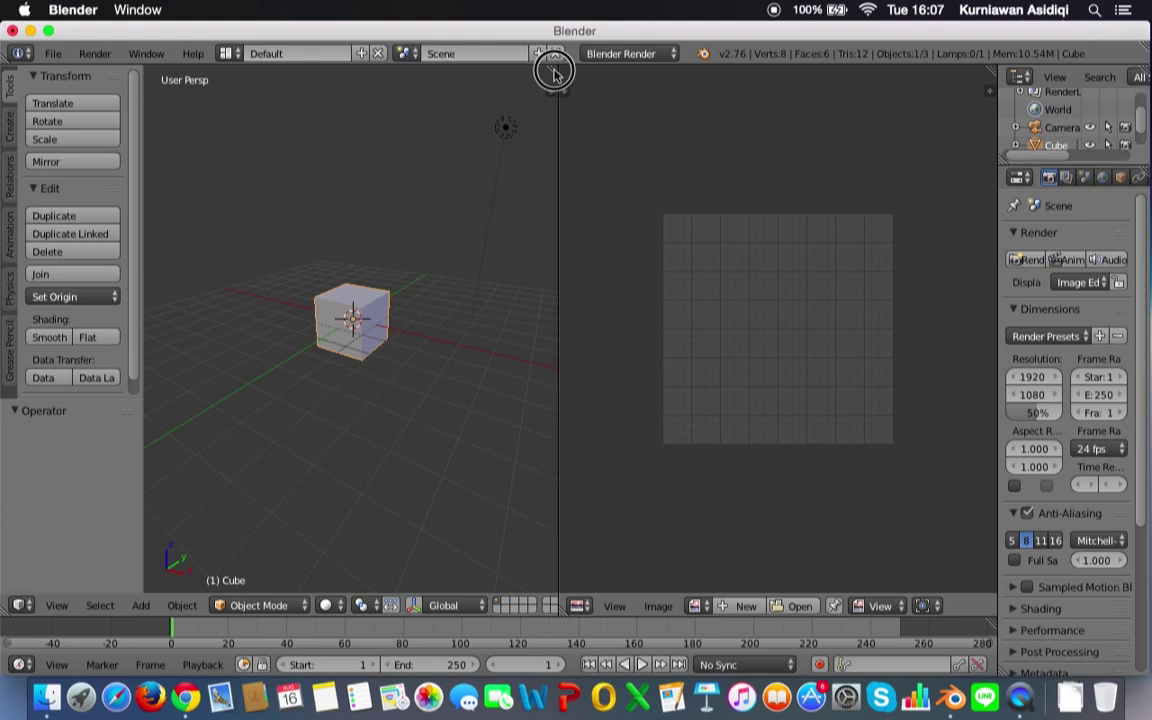
mouse_move(552, 72)
left_mouse_down()
mouse_move(607, 80)
mouse_move(643, 257)
mouse_move(653, 238)
left_mouse_up()
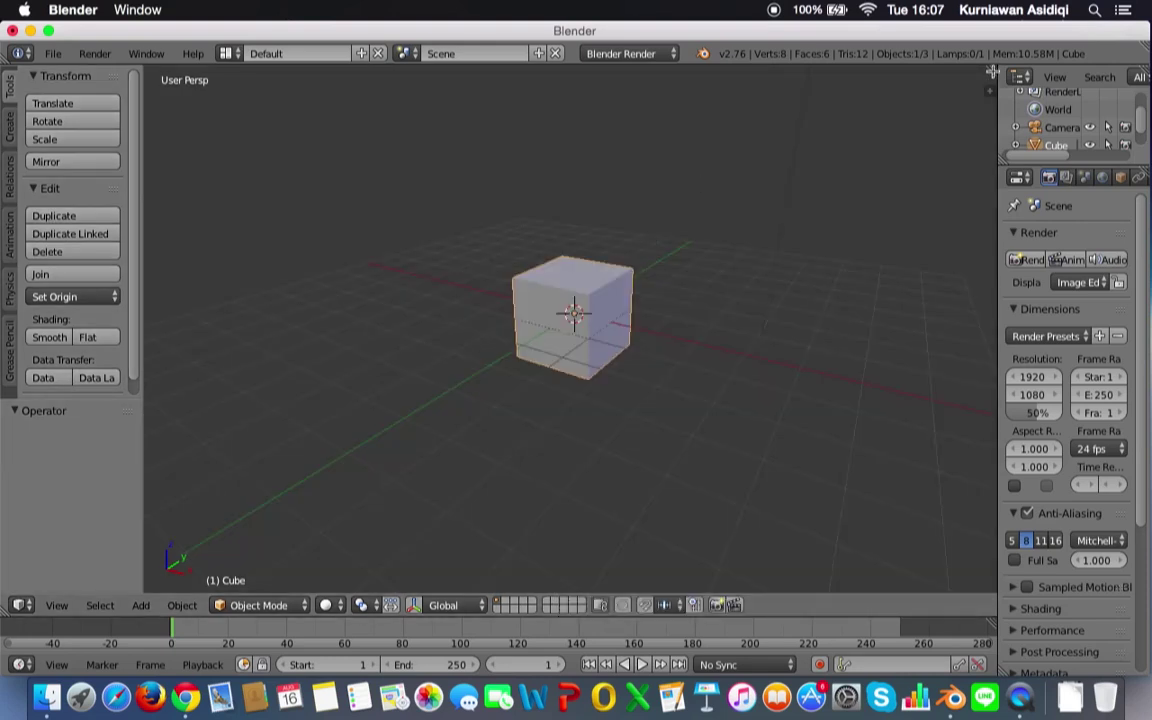
mouse_move(993, 72)
left_mouse_down()
mouse_move(848, 90)
mouse_move(532, 98)
left_mouse_up()
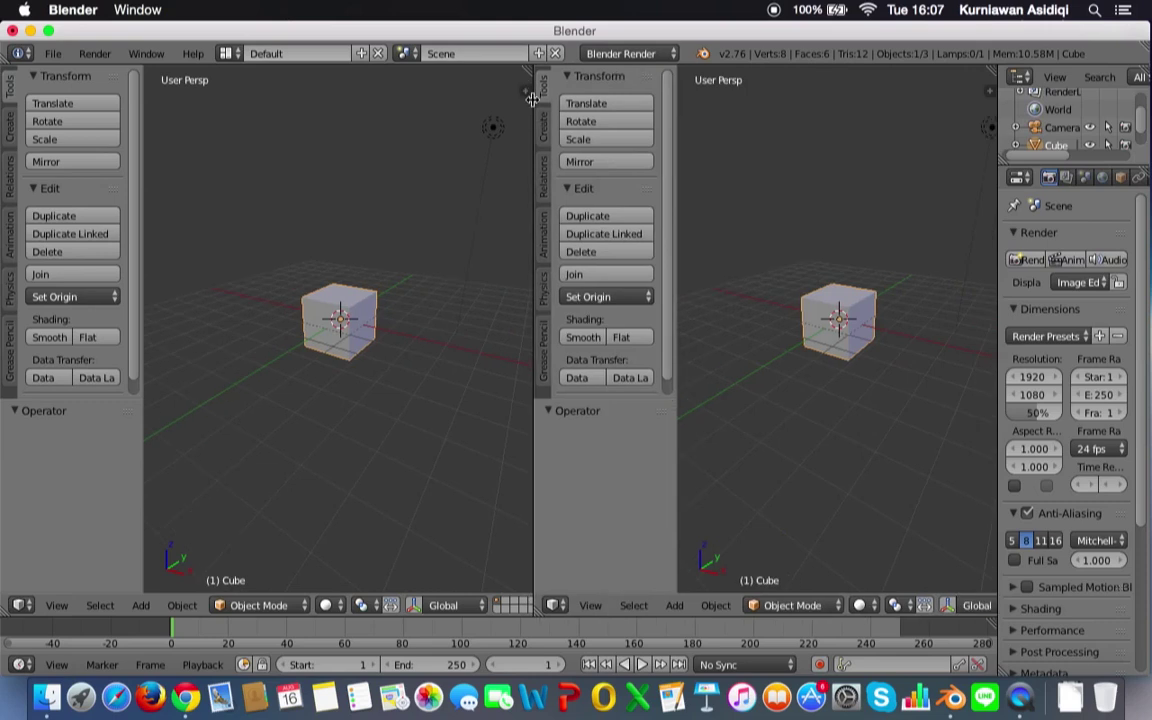
right_click(534, 205)
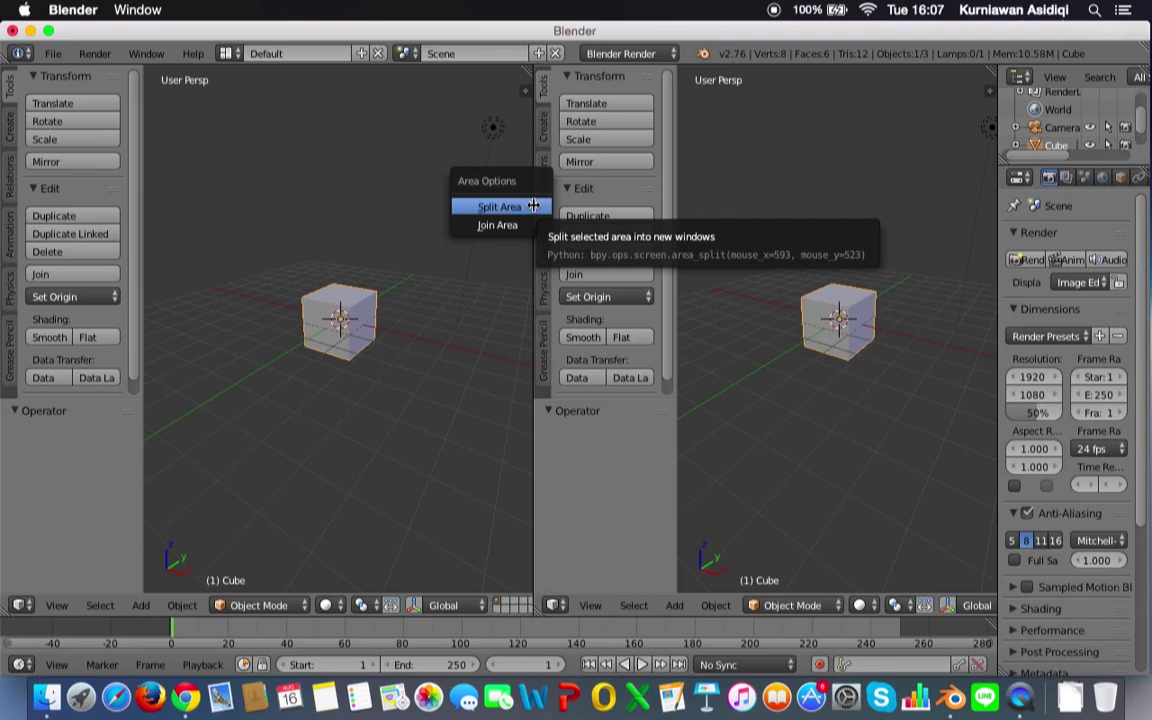
left_click(530, 222)
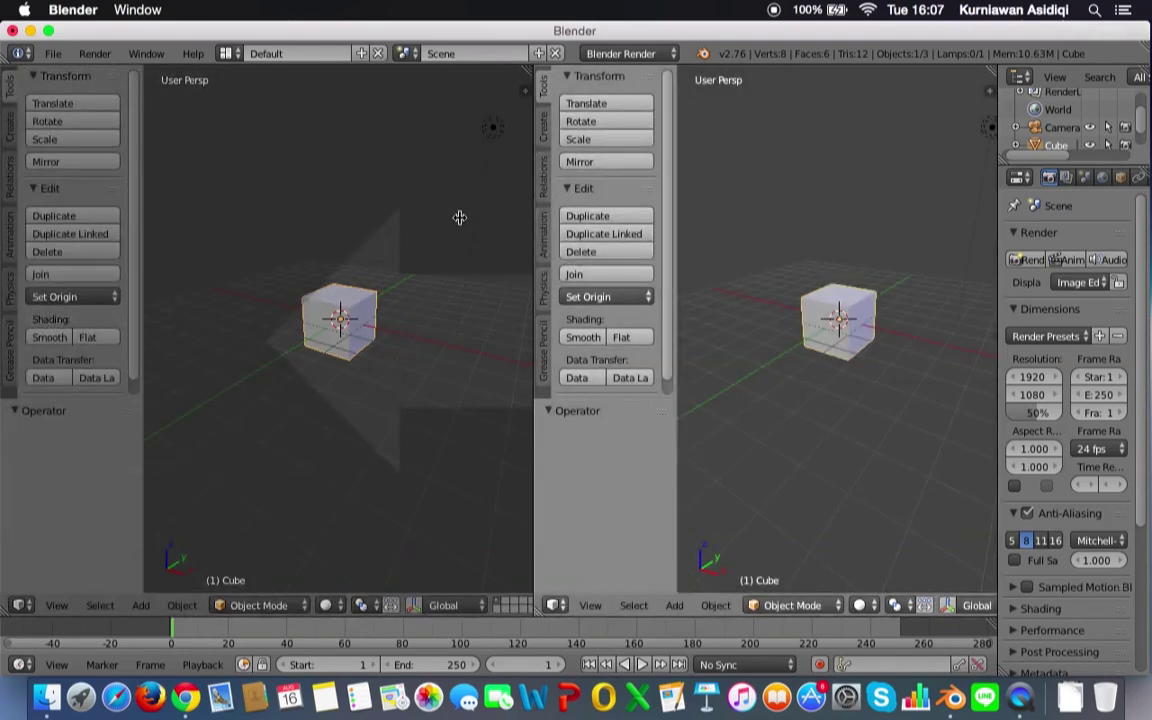
left_click(663, 213)
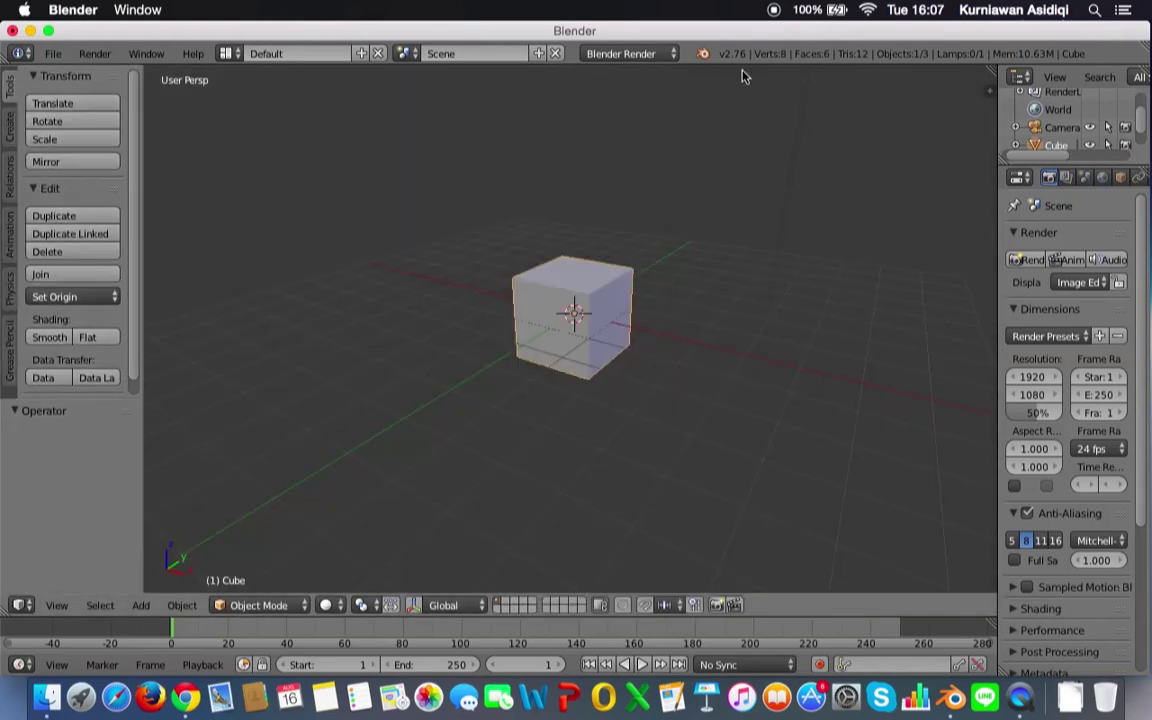
right_click(645, 617)
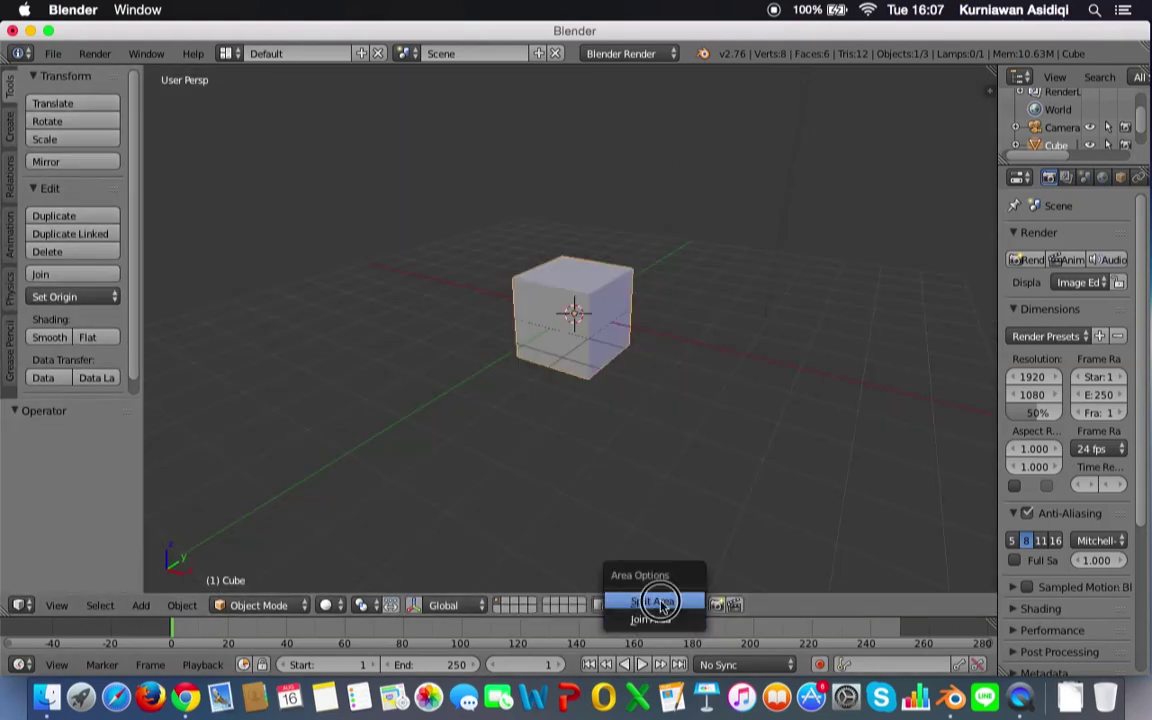
left_click(655, 602)
left_click(519, 486)
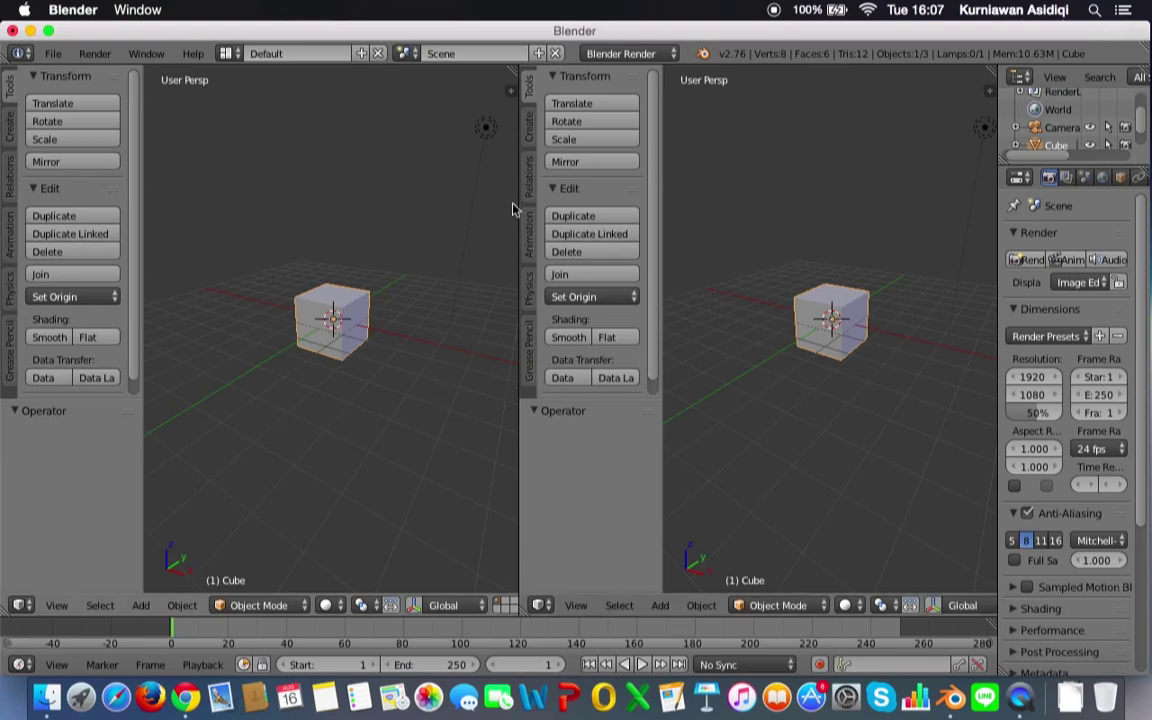
left_click_drag(511, 89, 571, 83)
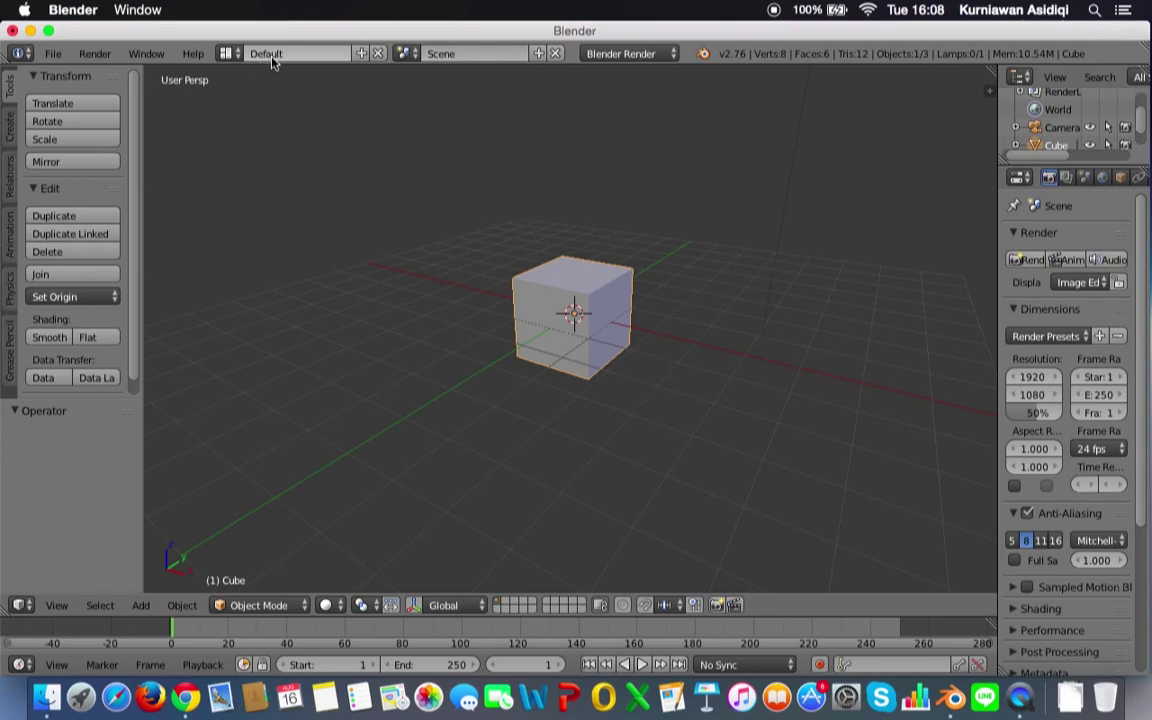
Add a new screen layout and name it 'new layout'
left_click(360, 56)
left_click(326, 54)
type("new l")
type("ayout")
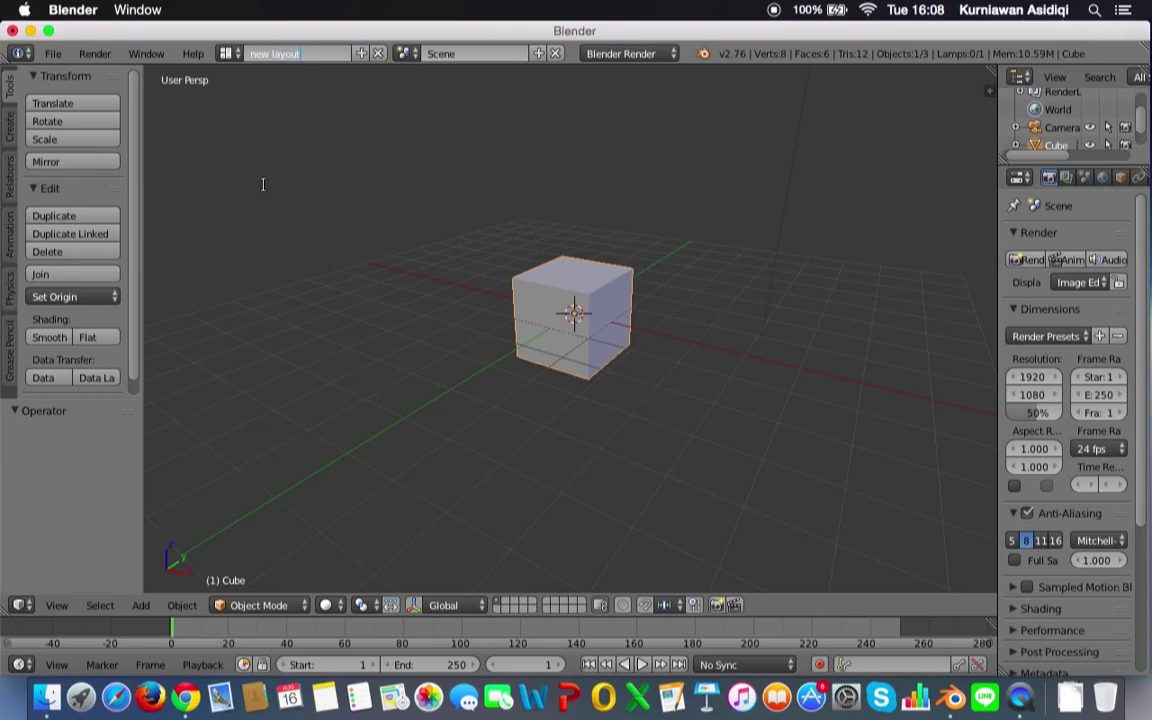
key("Return")
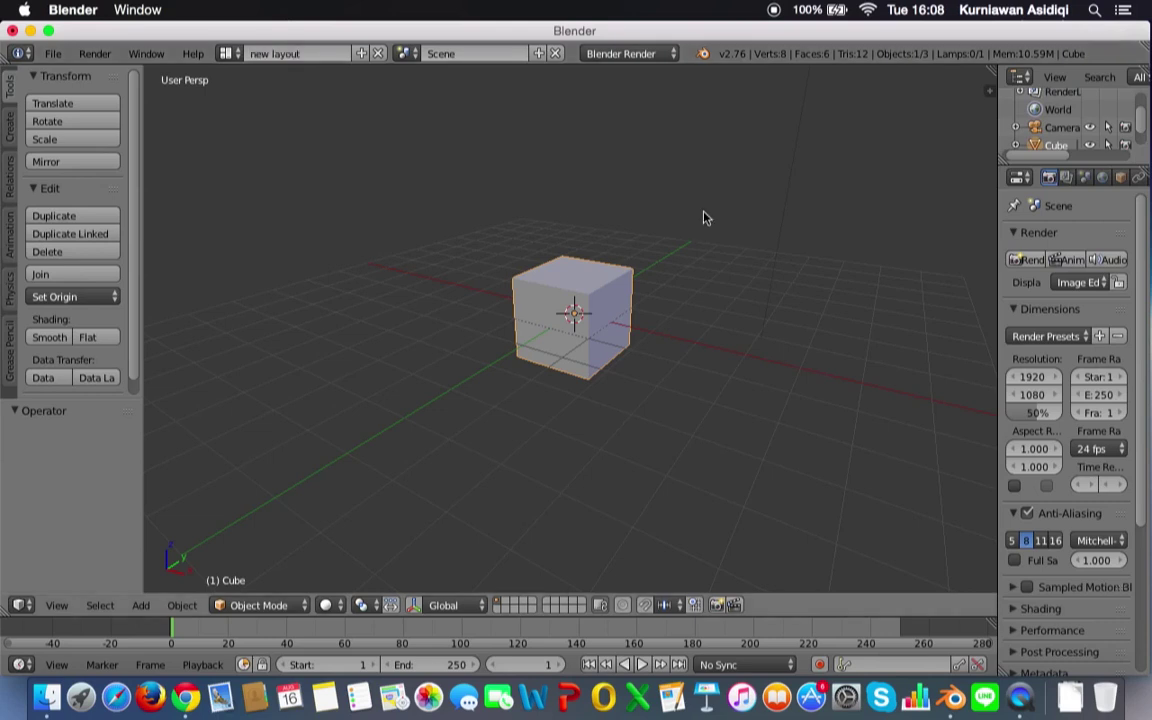
Split into three areas: a UV/Image Editor upper right and a camera view lower right
left_click_drag(990, 90, 574, 97)
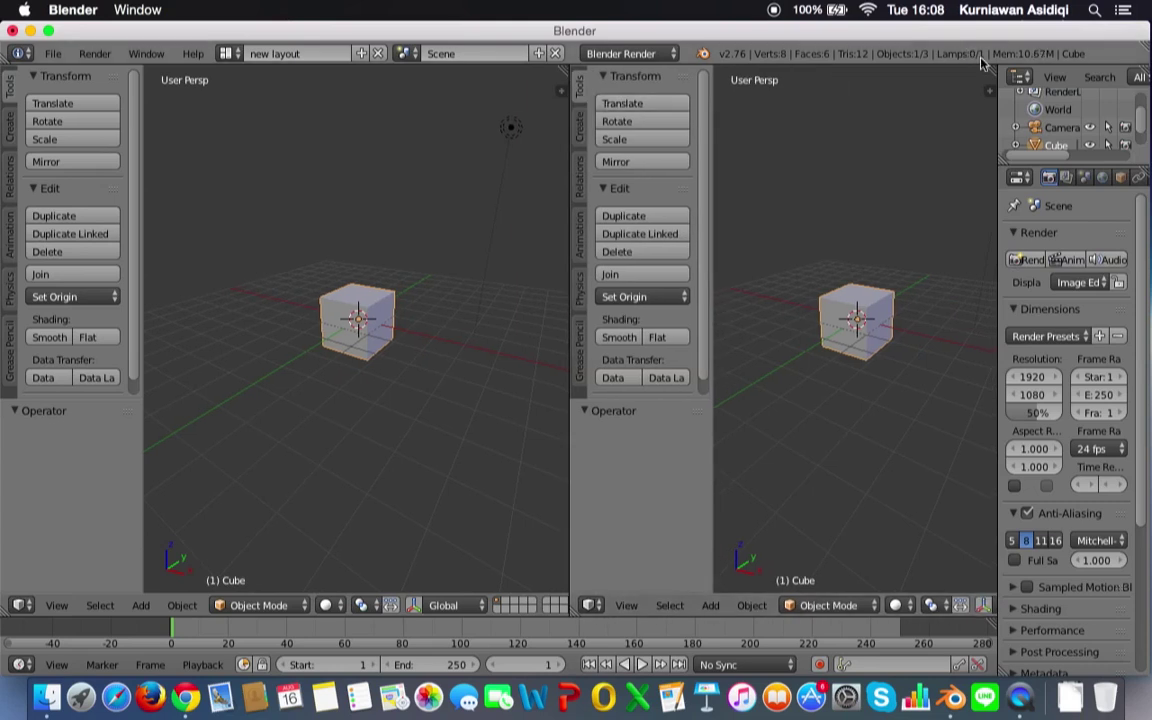
left_click_drag(990, 70, 810, 370)
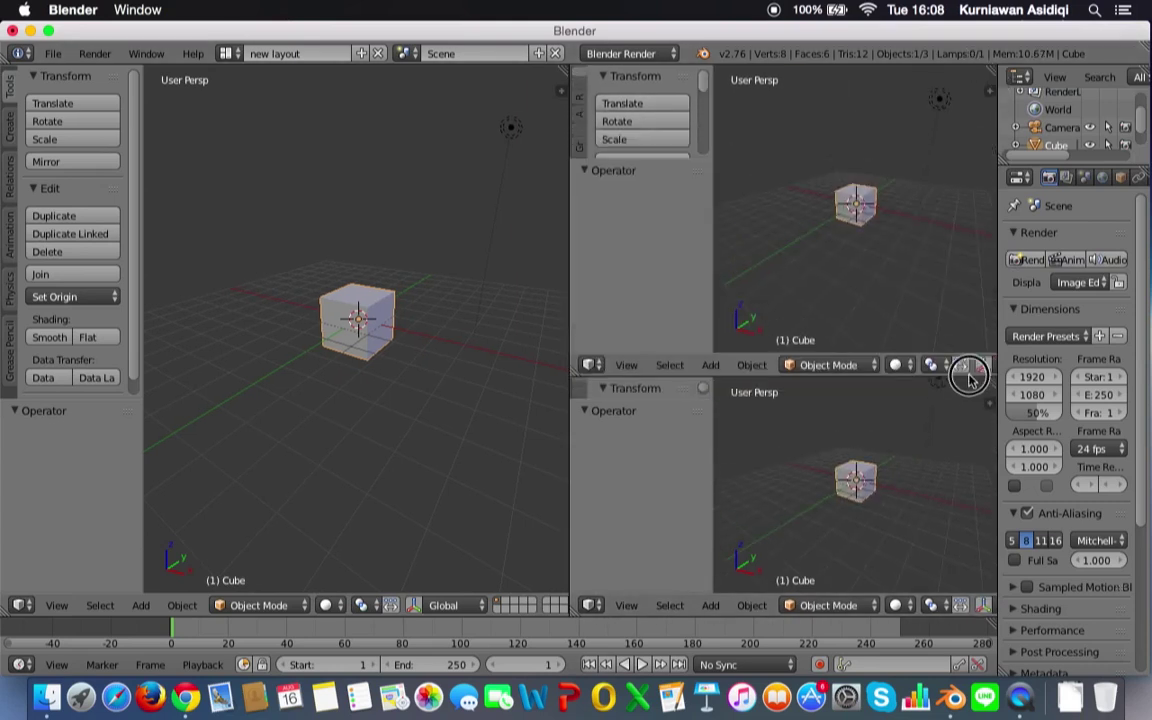
left_click(591, 368)
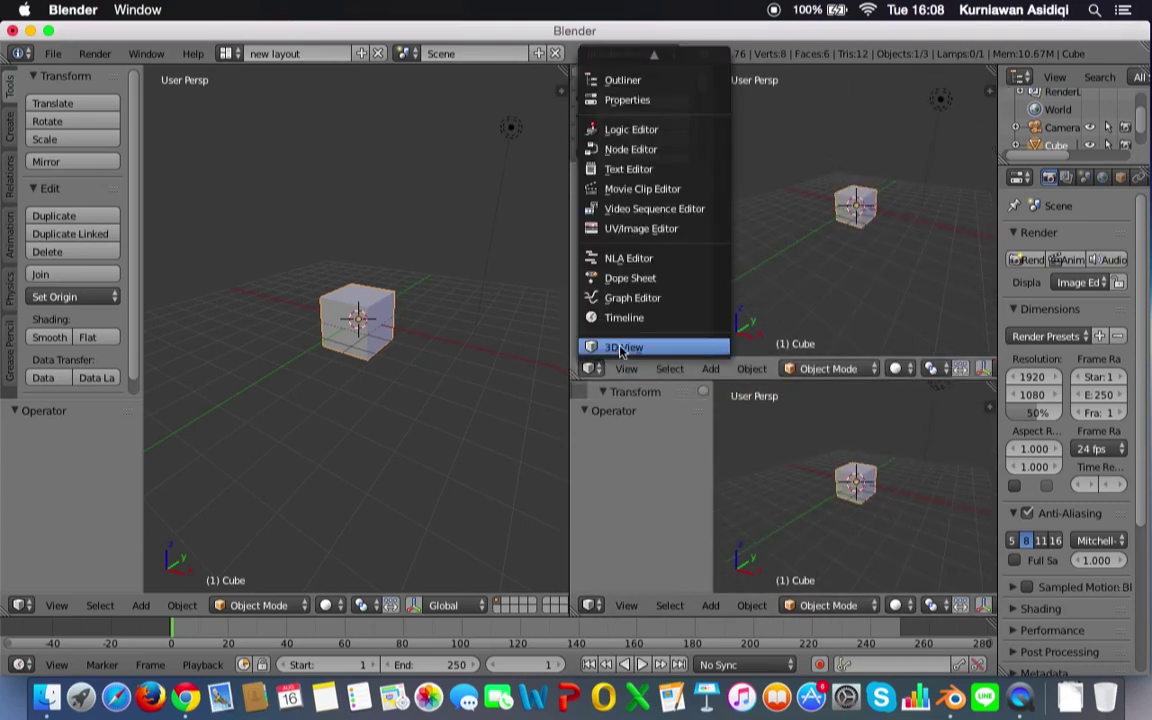
left_click(640, 229)
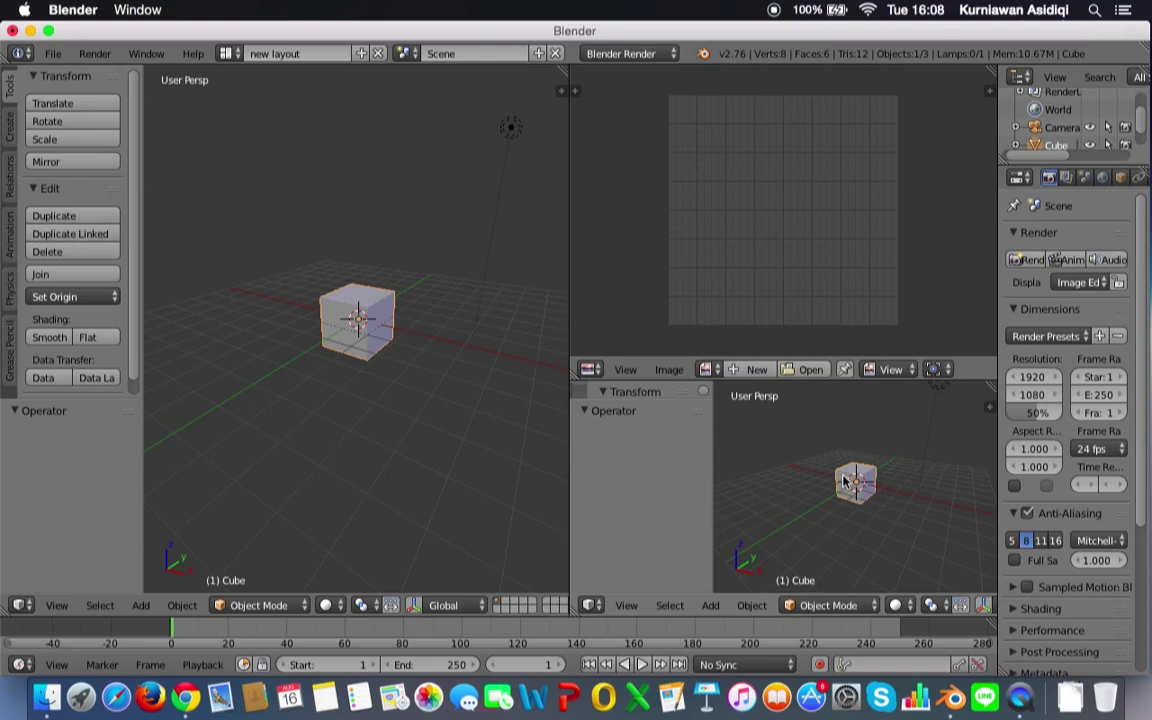
key("KP_0")
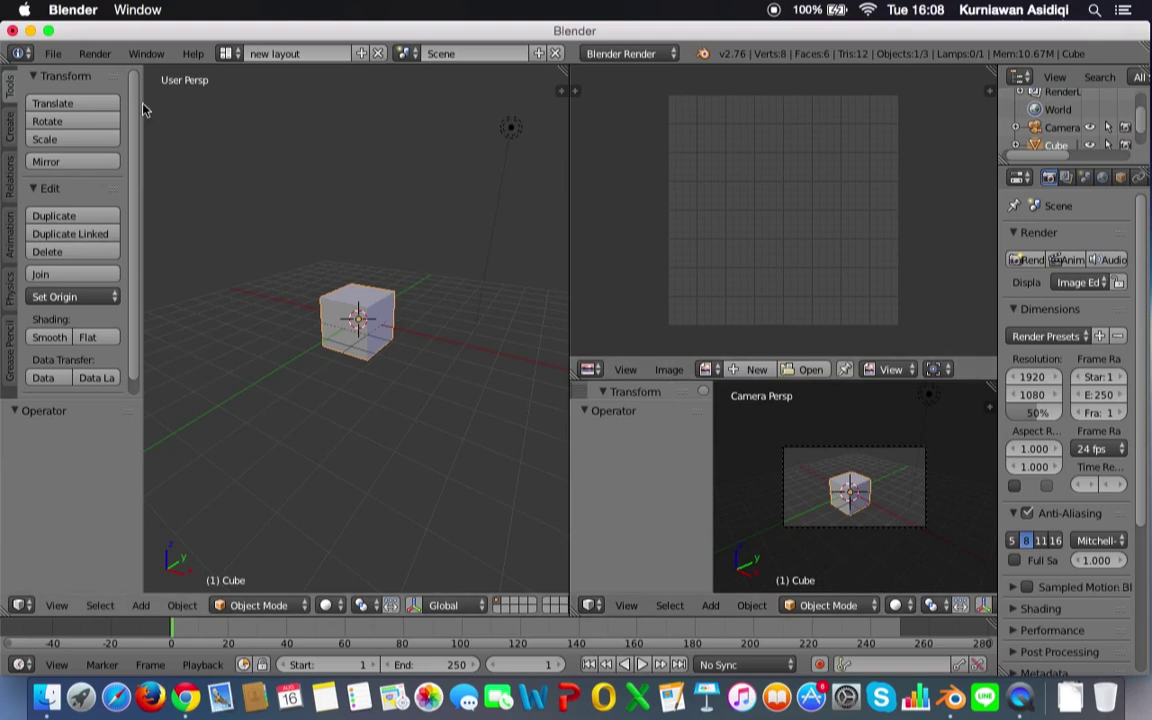
left_click(55, 54)
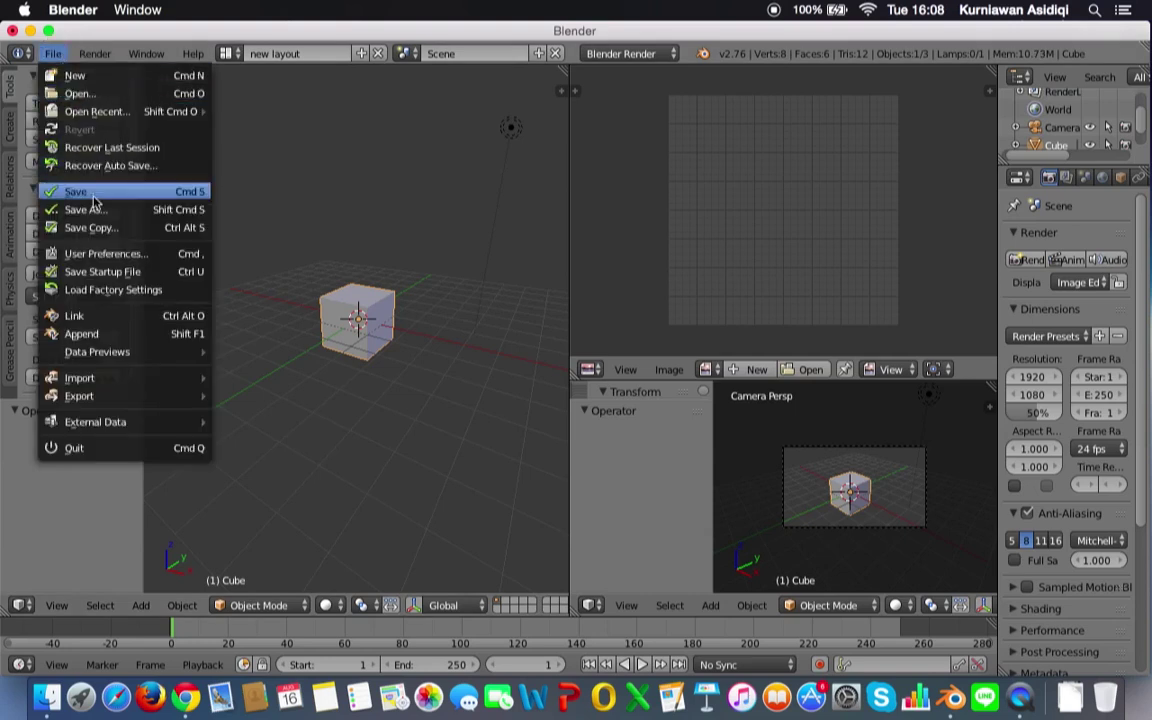
In the User Preferences themes, try the Flatty Light, Back To Black and Hexagon presets
left_click(125, 255)
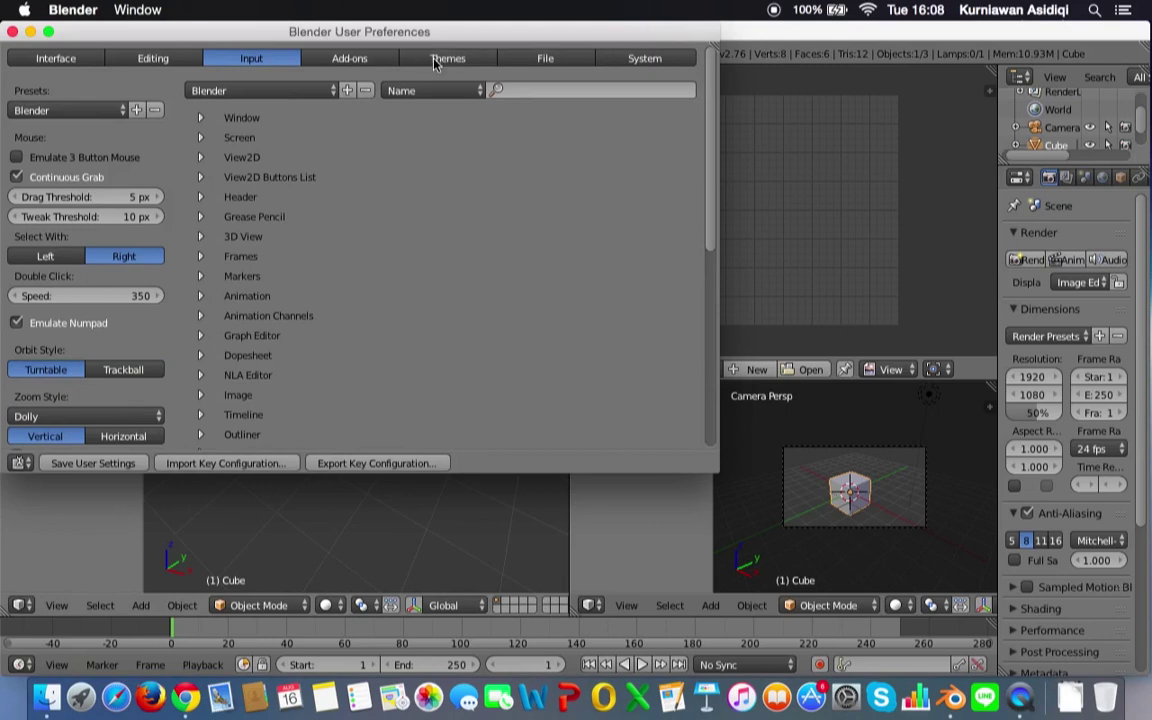
left_click(440, 60)
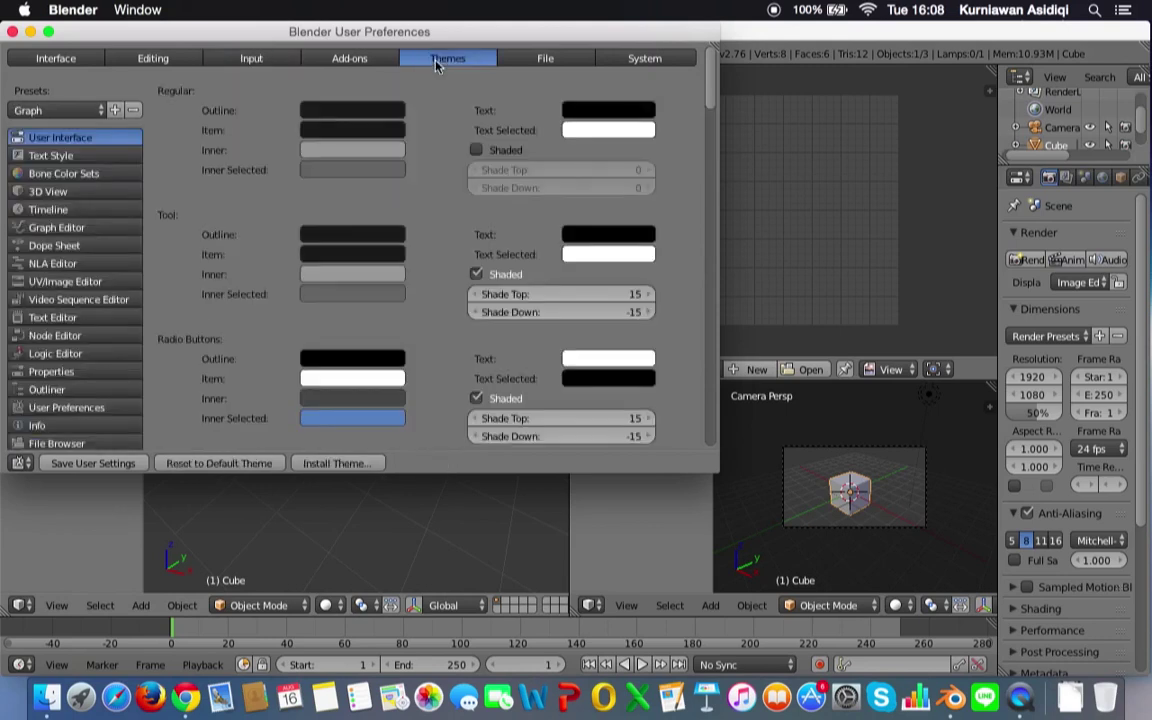
left_click(72, 109)
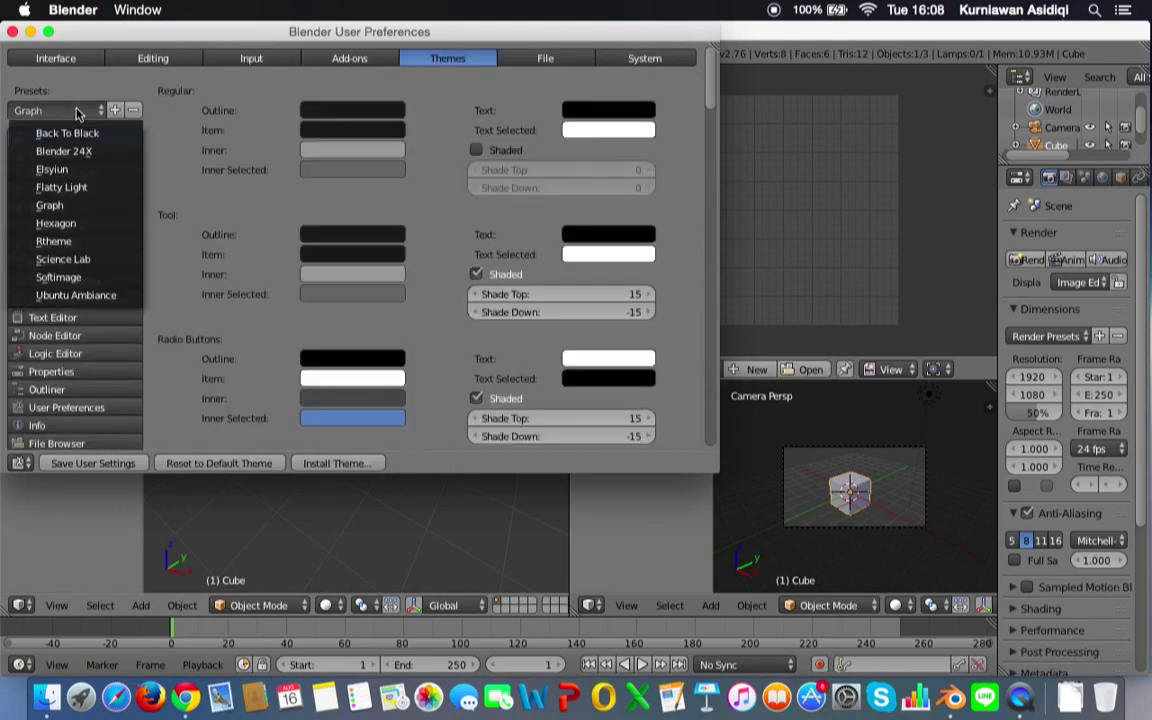
left_click(80, 188)
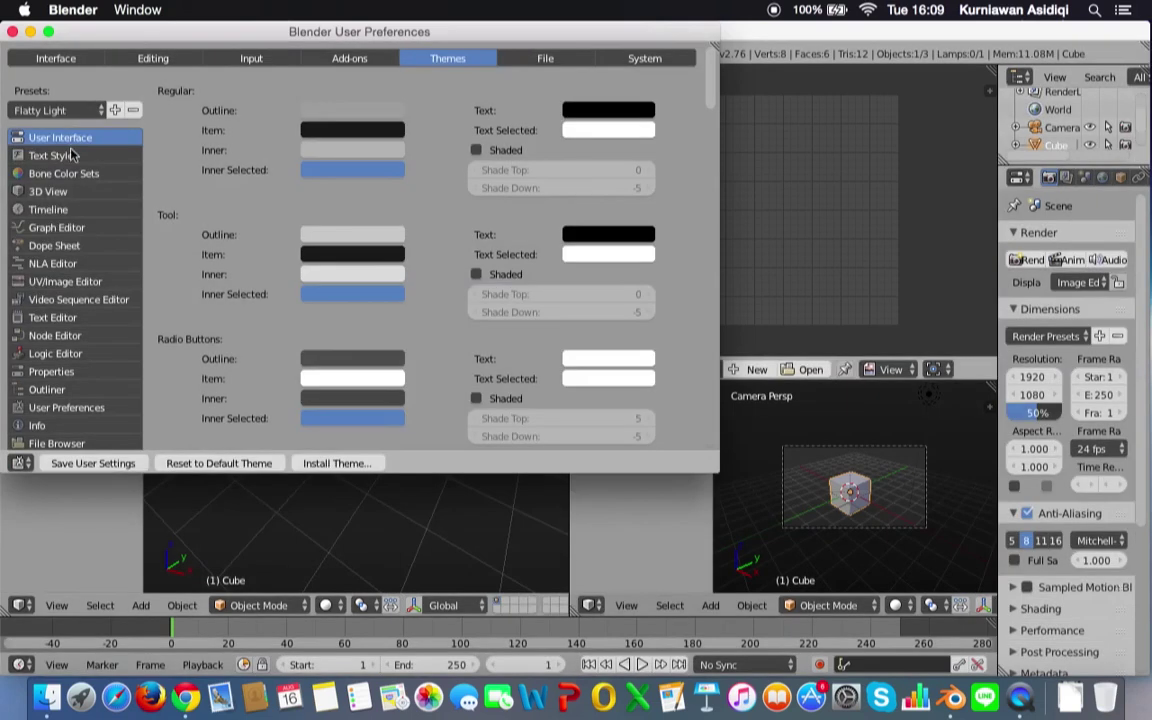
left_click(65, 109)
left_click(62, 113)
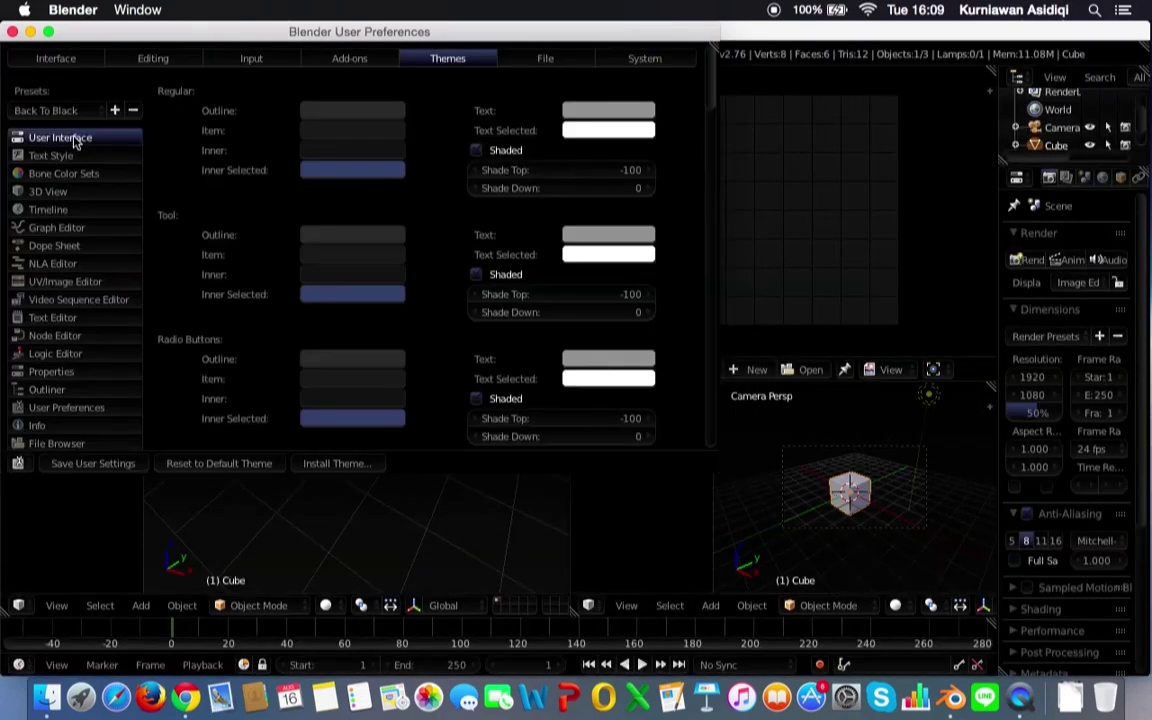
left_click(75, 110)
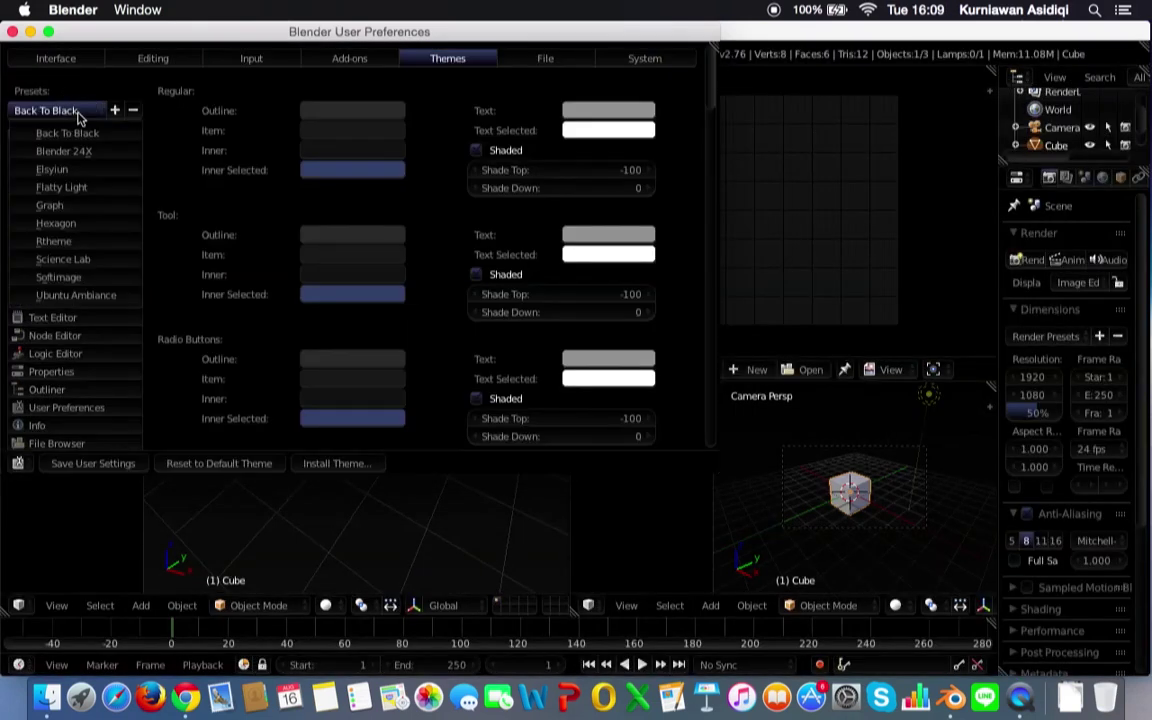
left_click(85, 226)
Apply the Graph theme preset, save it as a user setting and close preferences
left_click(68, 112)
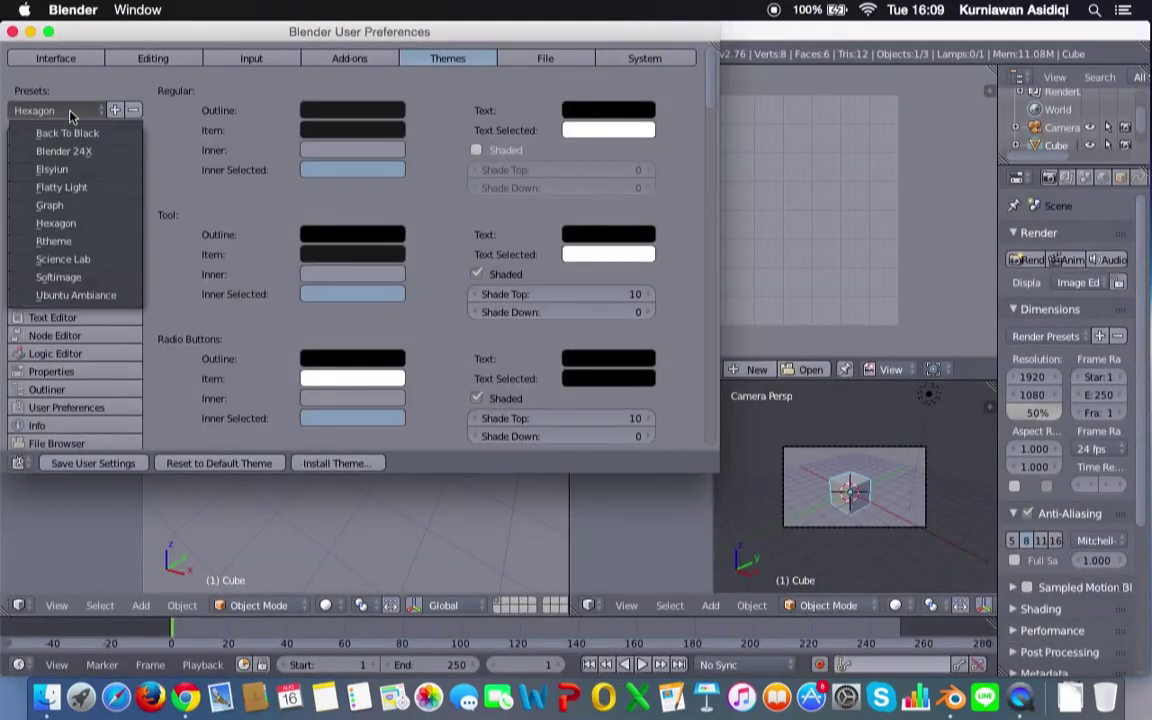
left_click(80, 206)
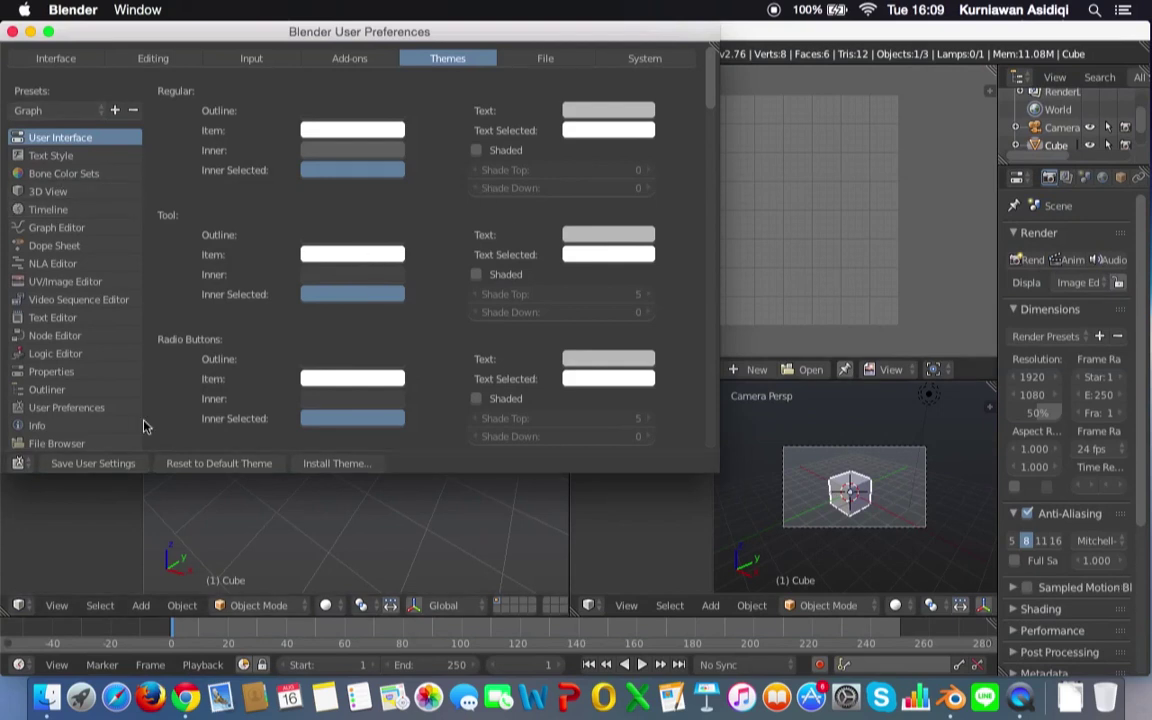
left_click(102, 467)
left_click(12, 32)
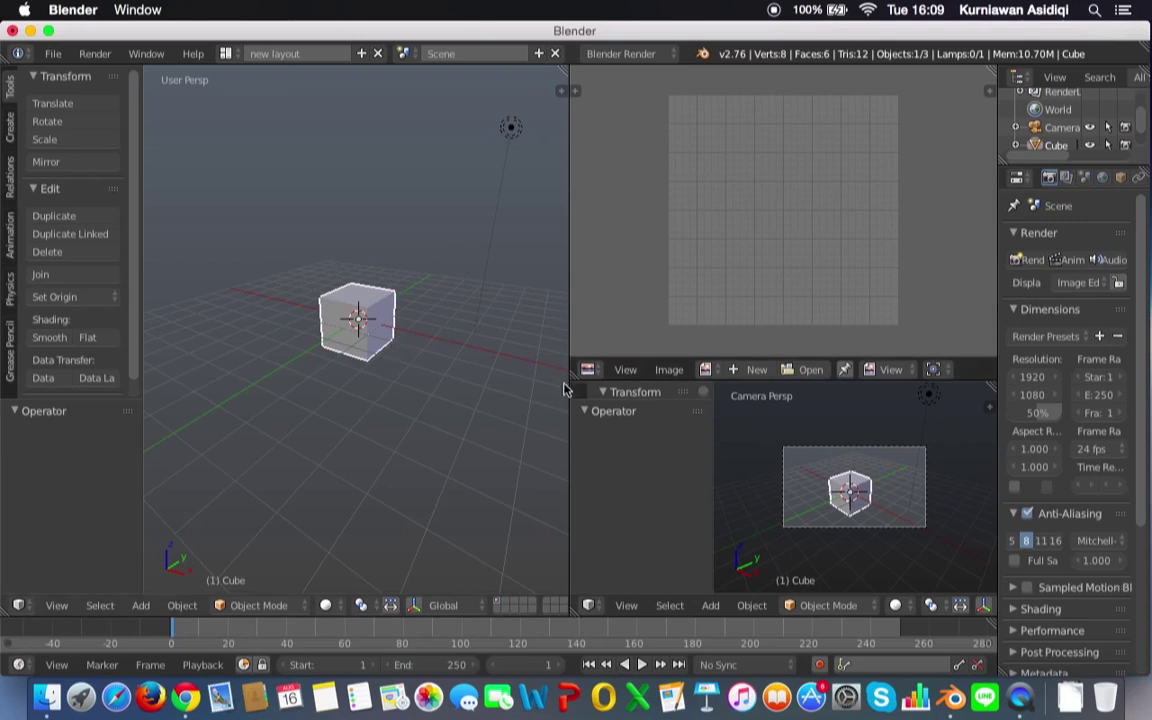
Load Factory Settings from the File menu and confirm the reset
left_click(57, 56)
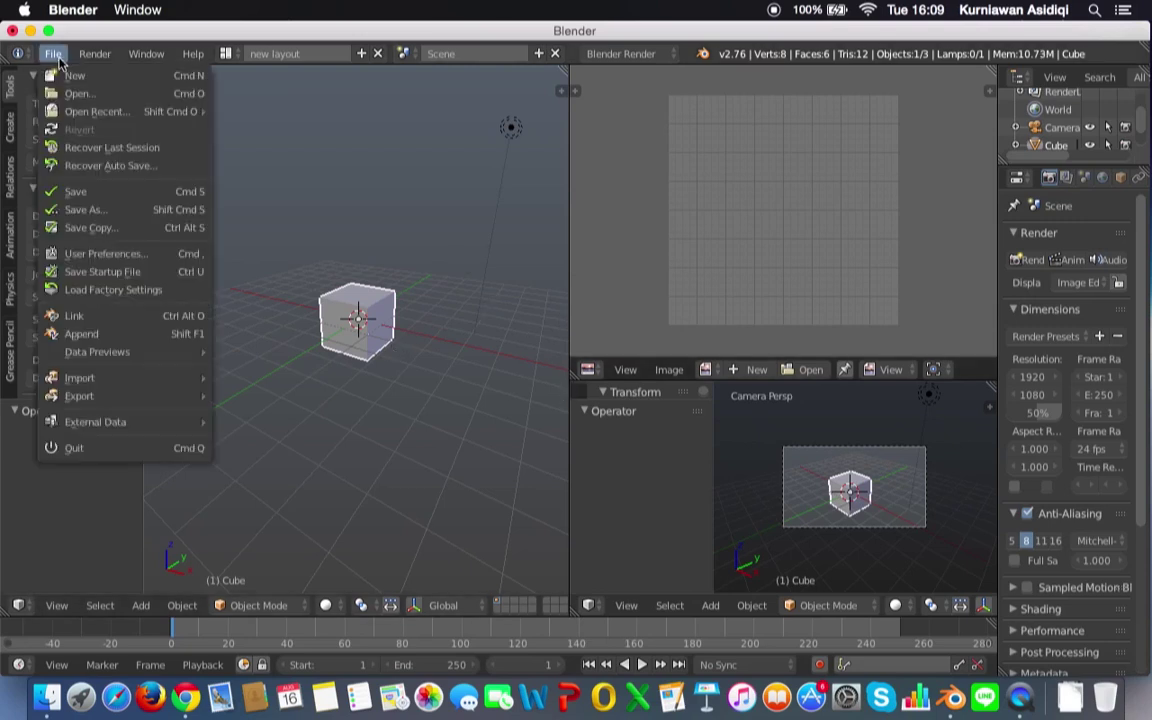
left_click(150, 292)
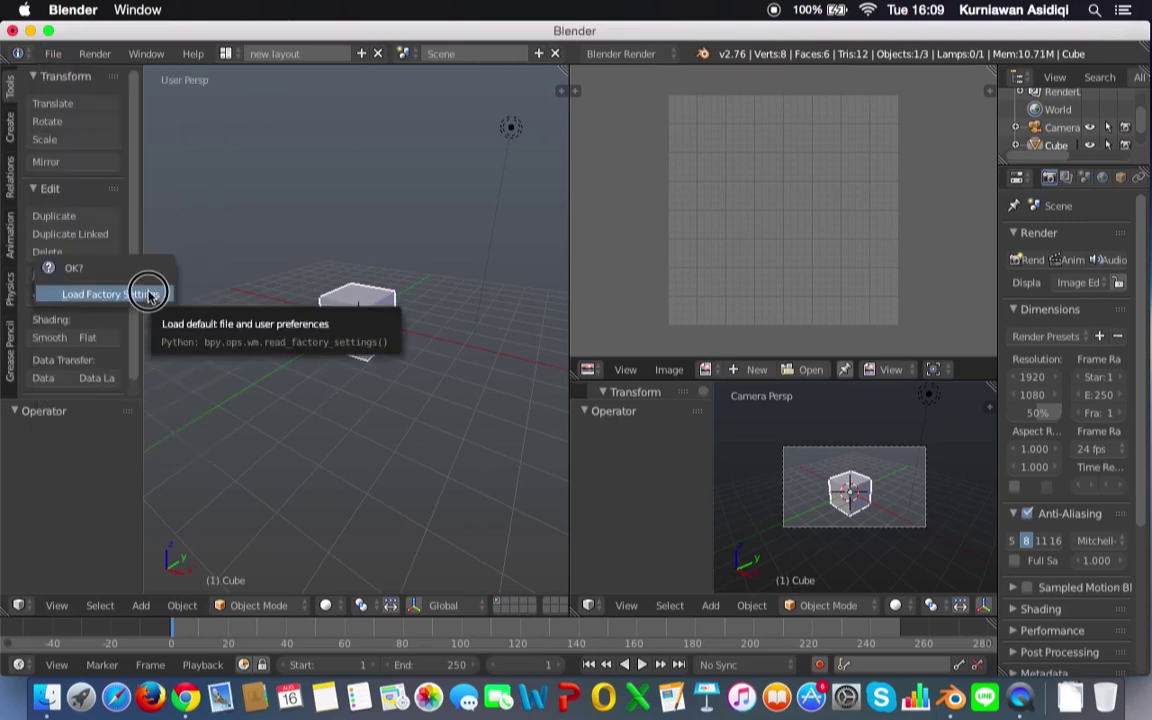
left_click(149, 294)
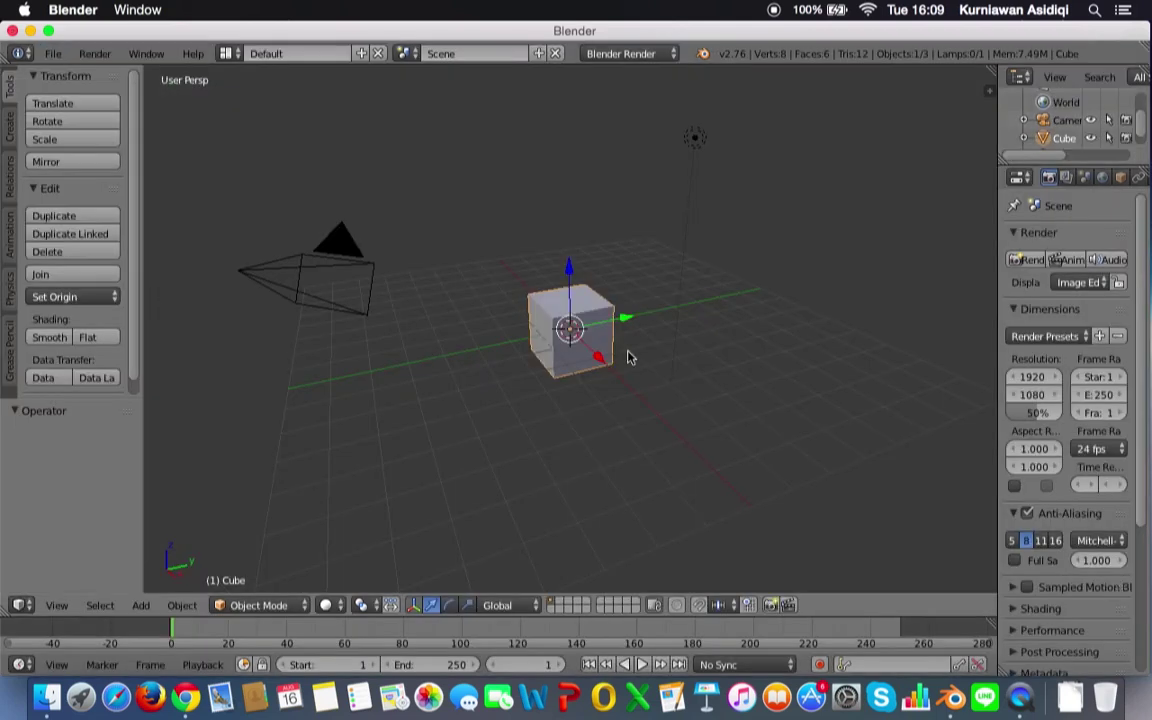